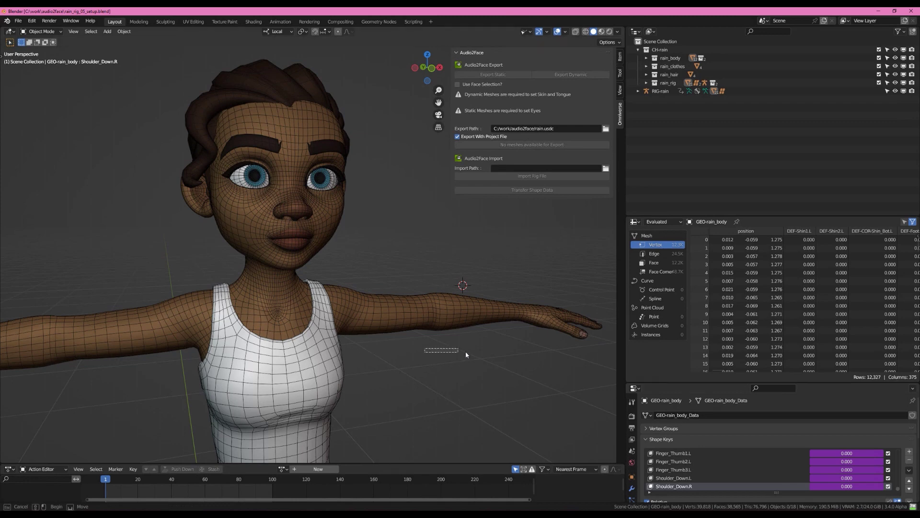
- Select Rain's body mesh and zoom in on her face
middle_drag(465, 350, 415, 347)
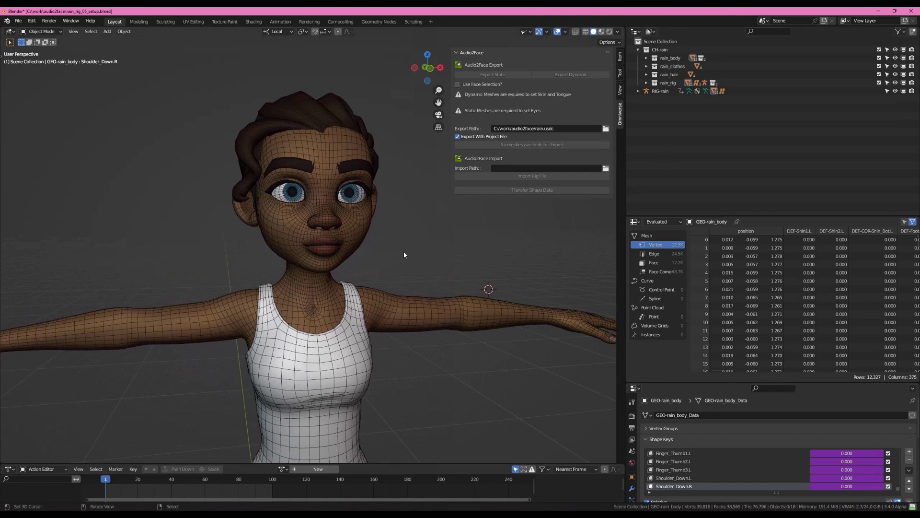
click(362, 231)
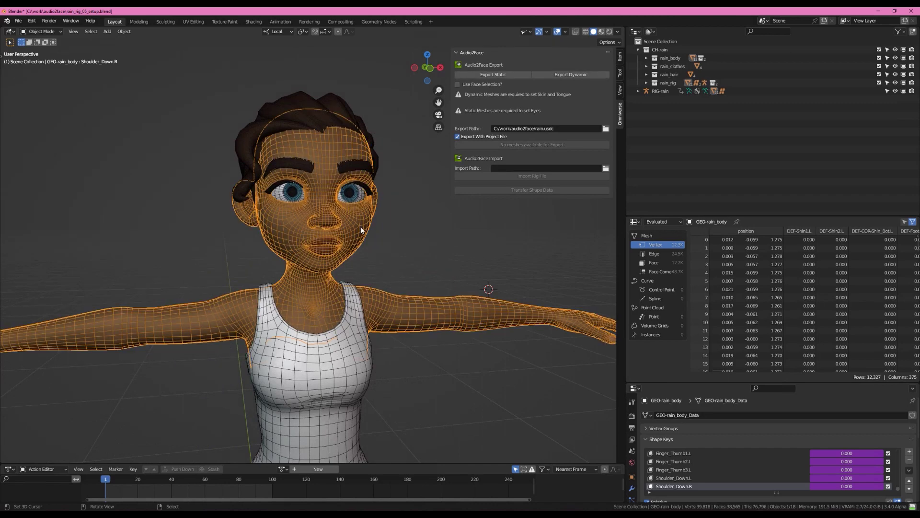
ctrl+middle_drag(362, 231, 368, 258)
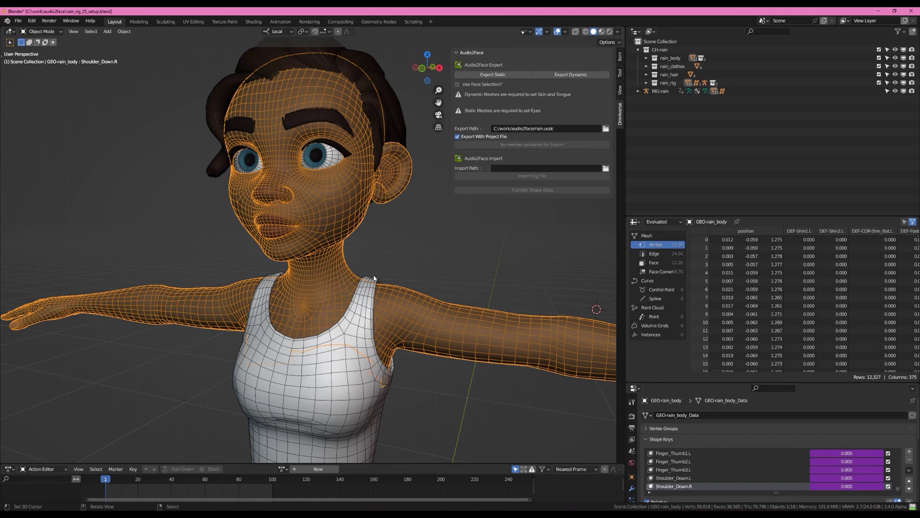
- In Edit Mode with nothing selected, orbit around the face topology, then return to Object Mode
key(Tab)
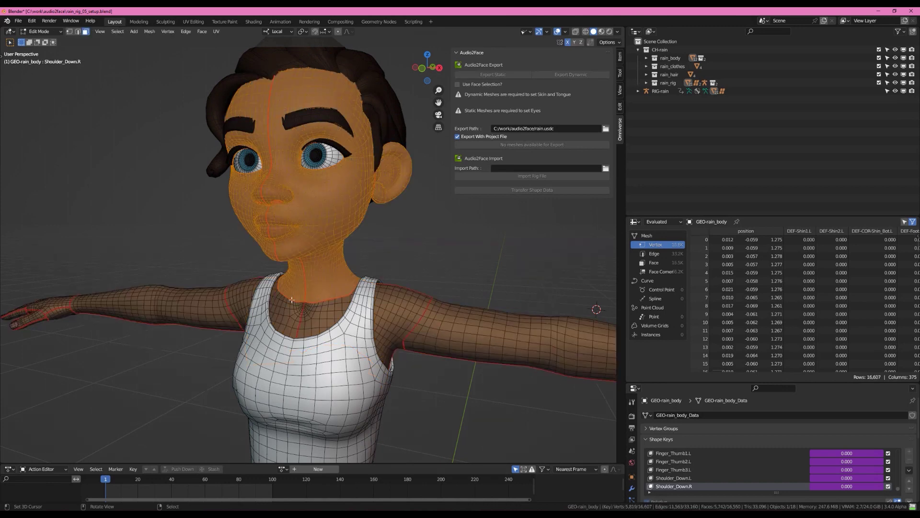
key(alt+a)
middle_drag(316, 290, 263, 287)
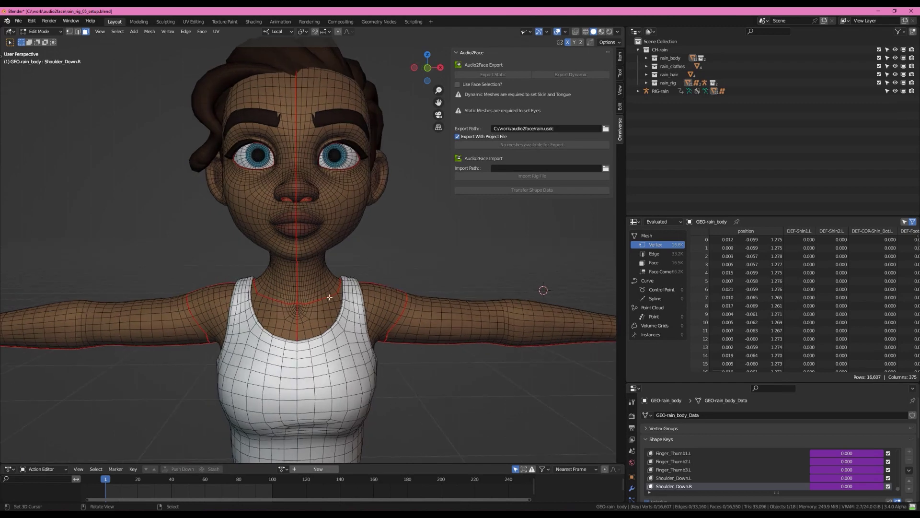
middle_drag(338, 296, 307, 301)
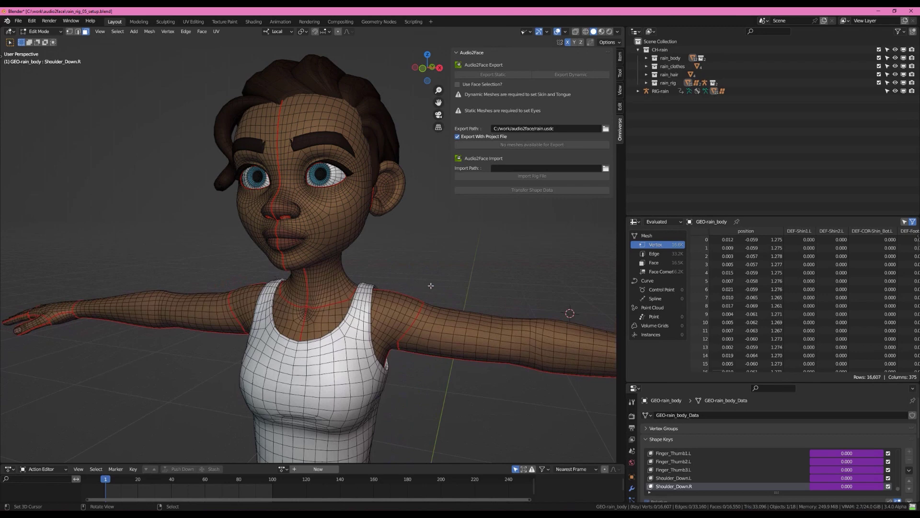
middle_drag(431, 285, 426, 240)
key(Tab)
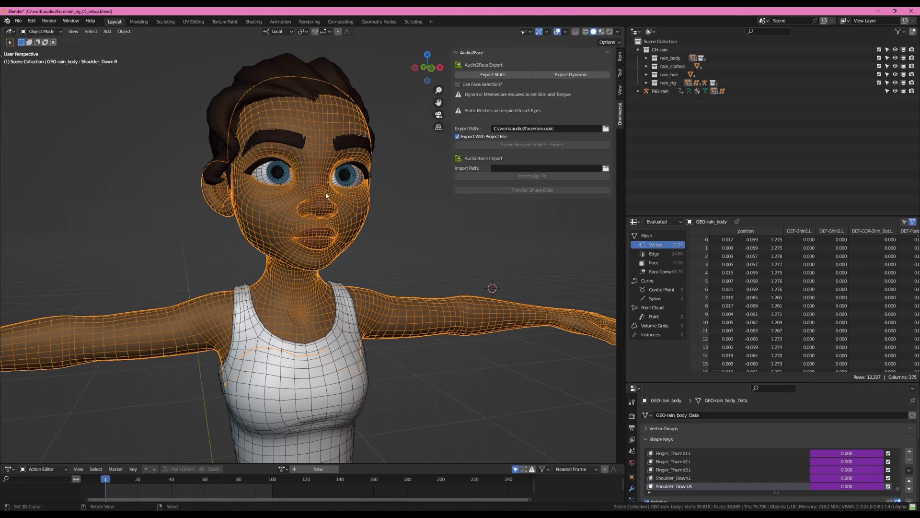
- Select the left and right eye corneas and tag them as static Audio2Face meshes
middle_drag(326, 195, 359, 194)
click(359, 194)
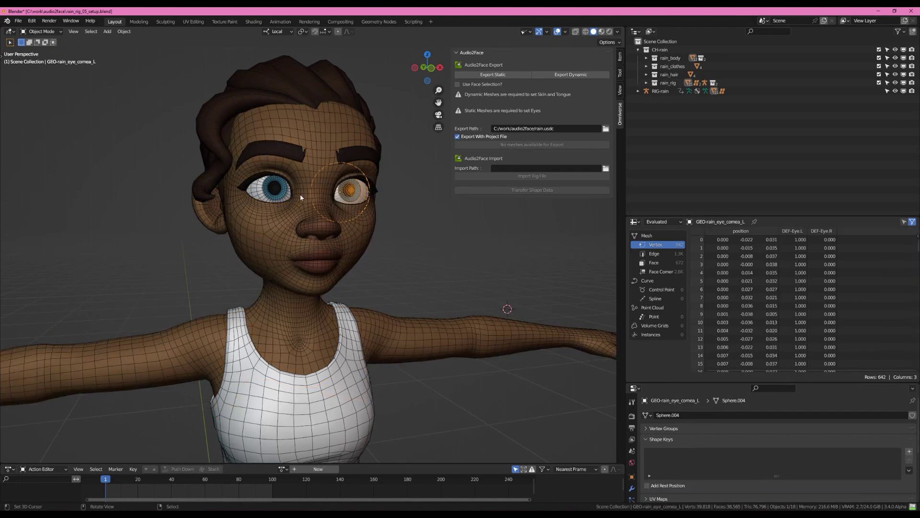
shift+click(275, 189)
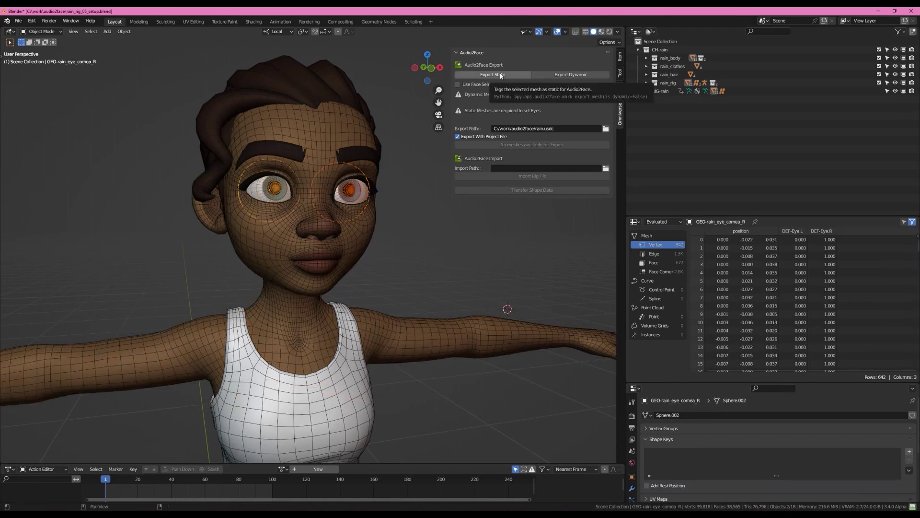
click(501, 76)
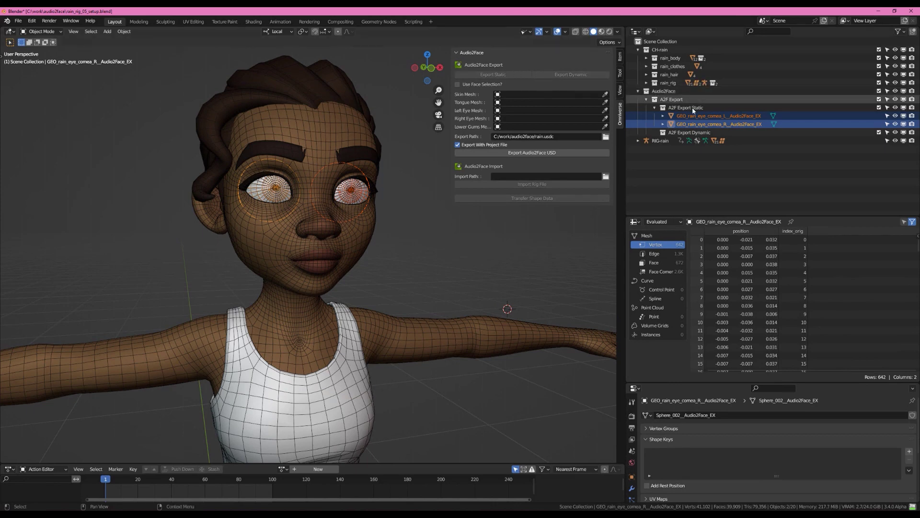
- Assign GEO_rain_eye_cornea_L_Audio2Face_EX and _R_Audio2Face_EX as the Left and Right Eye Mesh
click(718, 116)
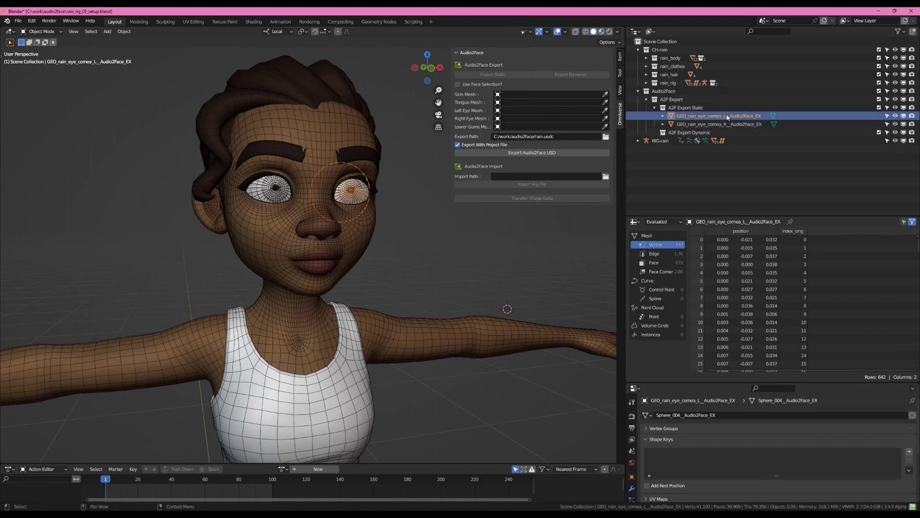
drag(728, 117, 527, 110)
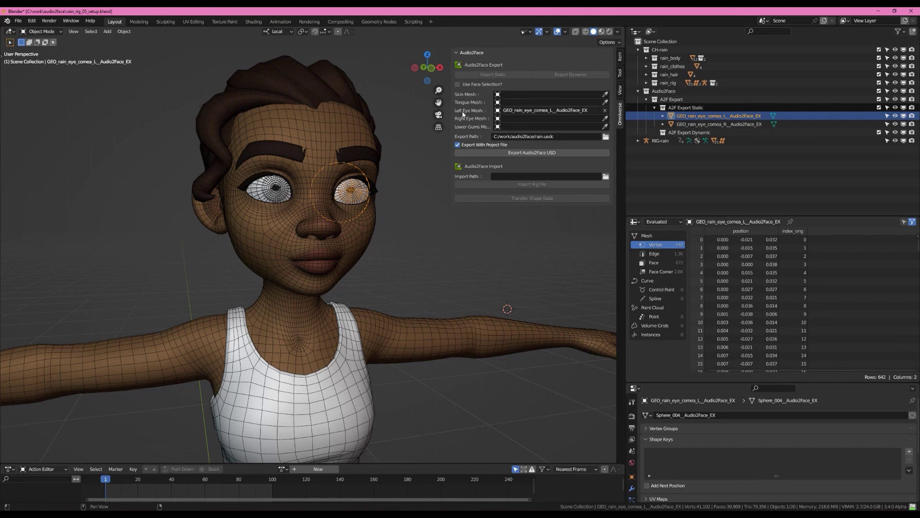
click(719, 124)
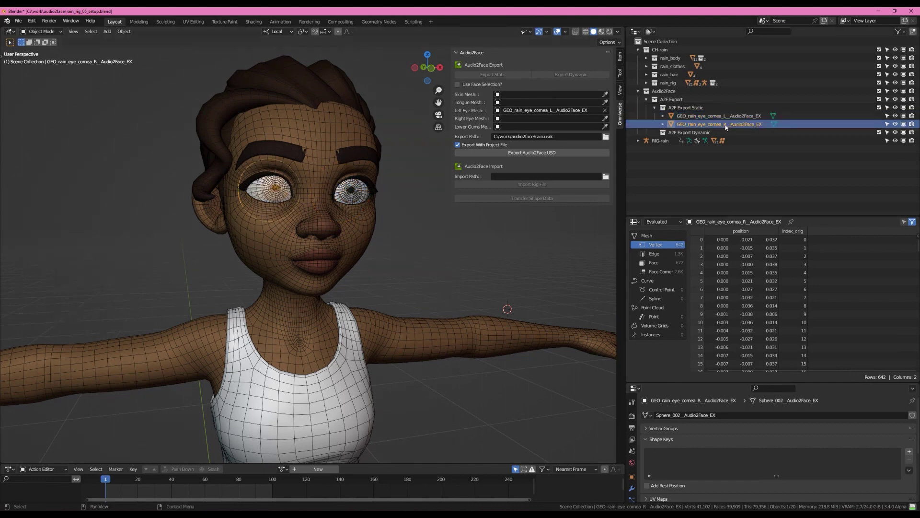
drag(728, 125, 555, 119)
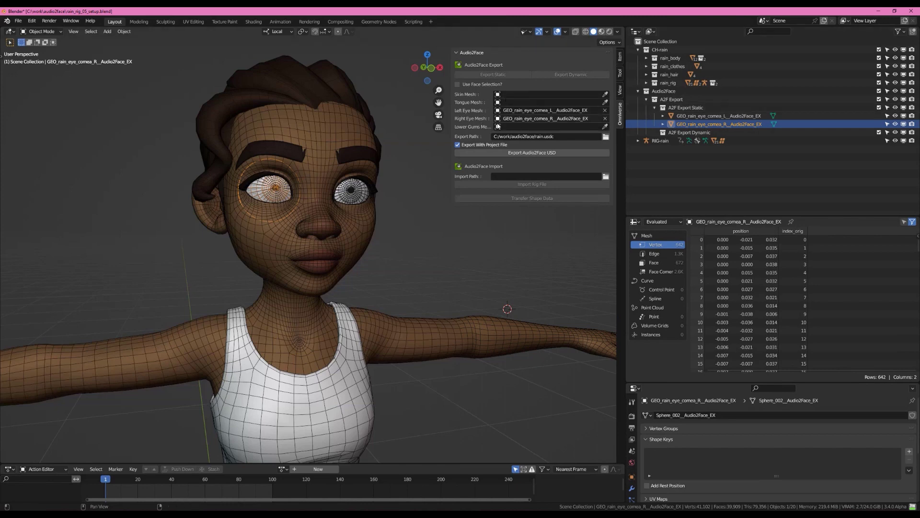
- Select the lower and upper gums inside rain_body and show their modifier stack
click(646, 58)
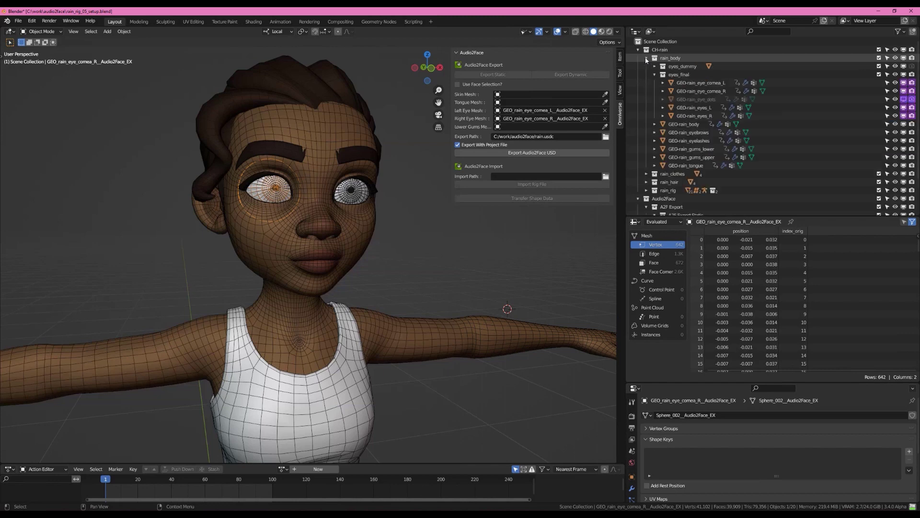
click(691, 157)
shift+click(690, 149)
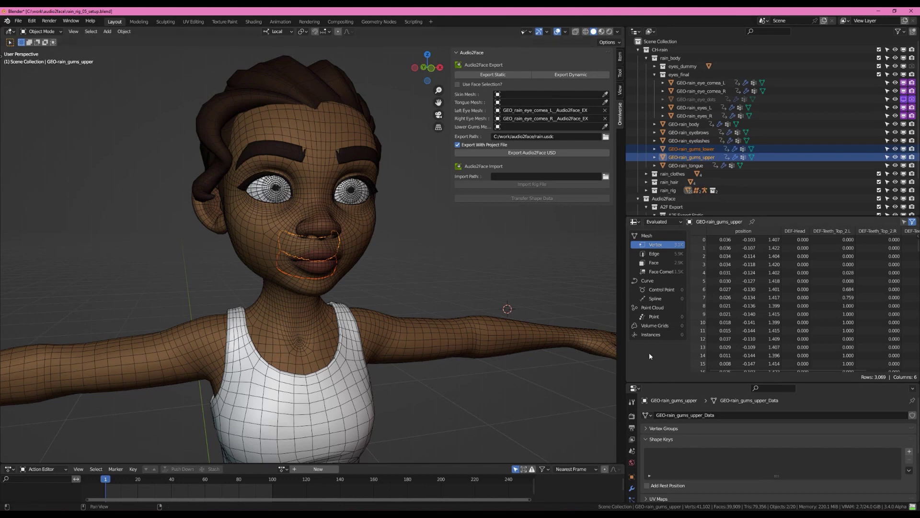
drag(654, 382, 654, 321)
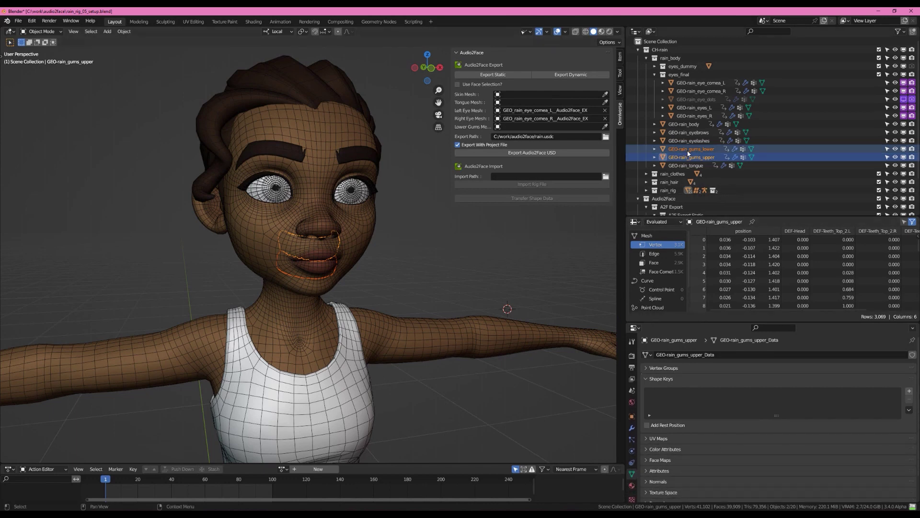
click(631, 427)
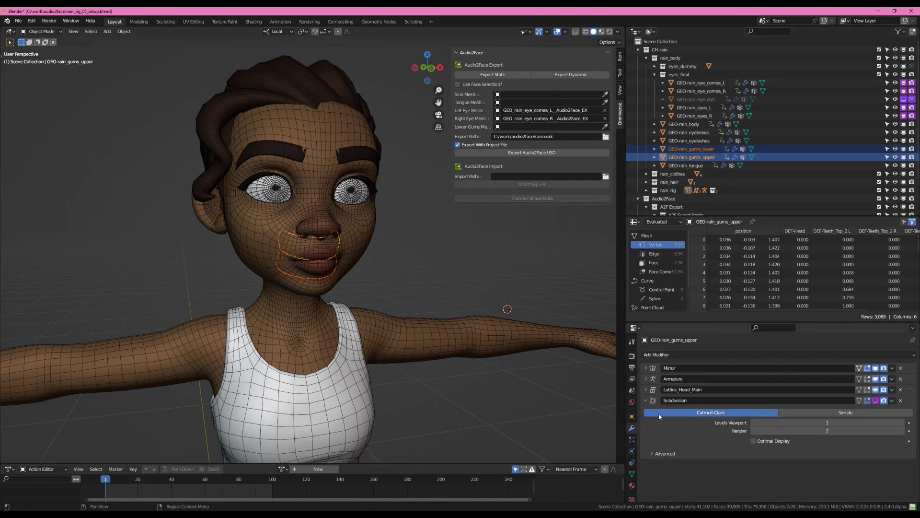
- Delete all shape keys from the lower gums
click(692, 149)
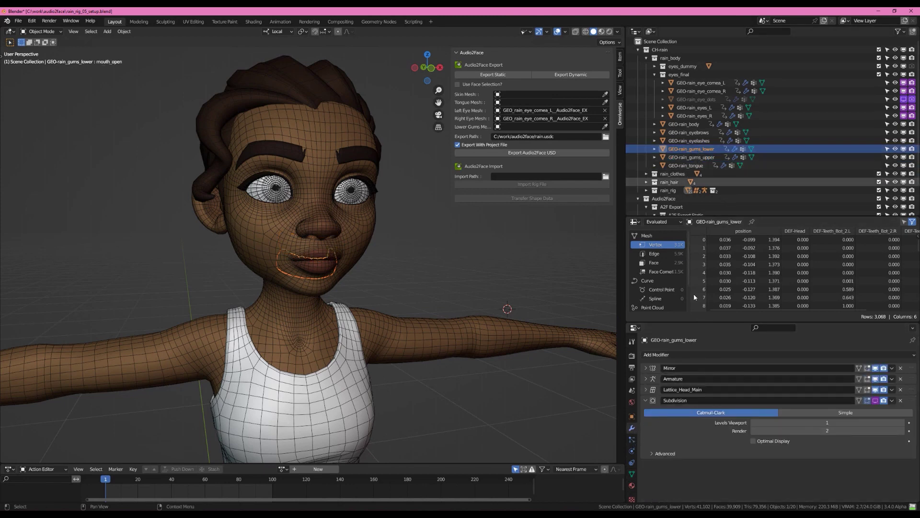
click(633, 475)
click(909, 409)
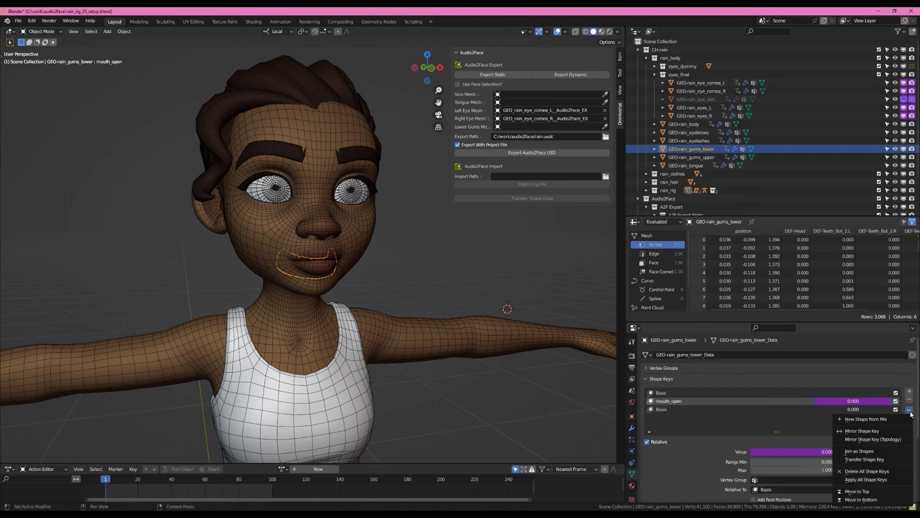
click(871, 471)
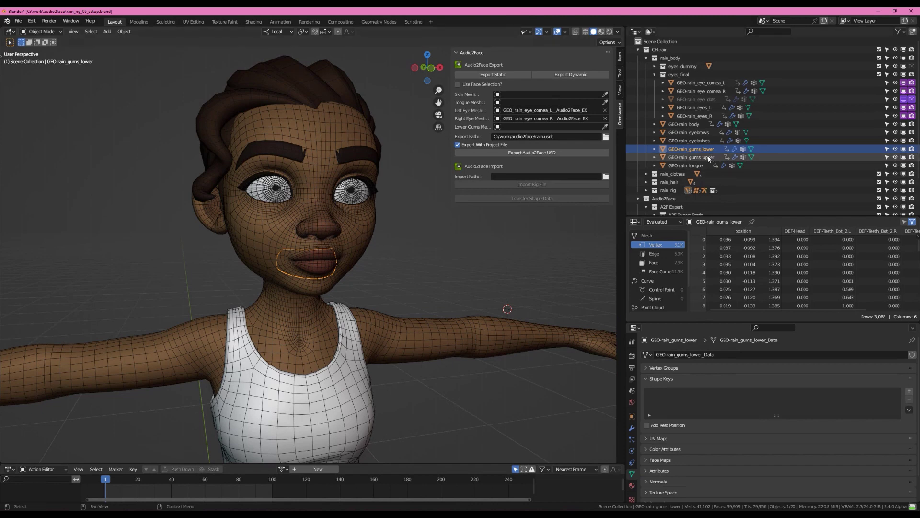
- Apply the Mirror modifier on the lower and upper gums, then reselect both gum objects
click(631, 428)
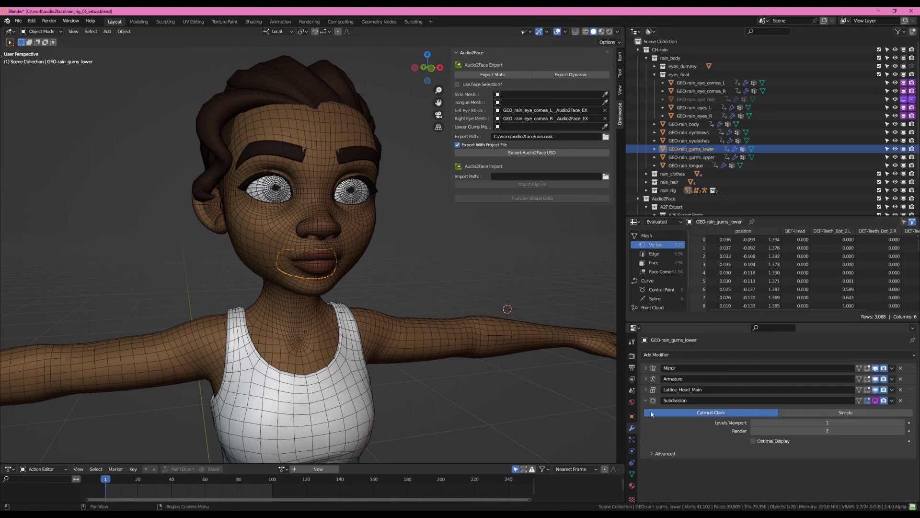
click(901, 368)
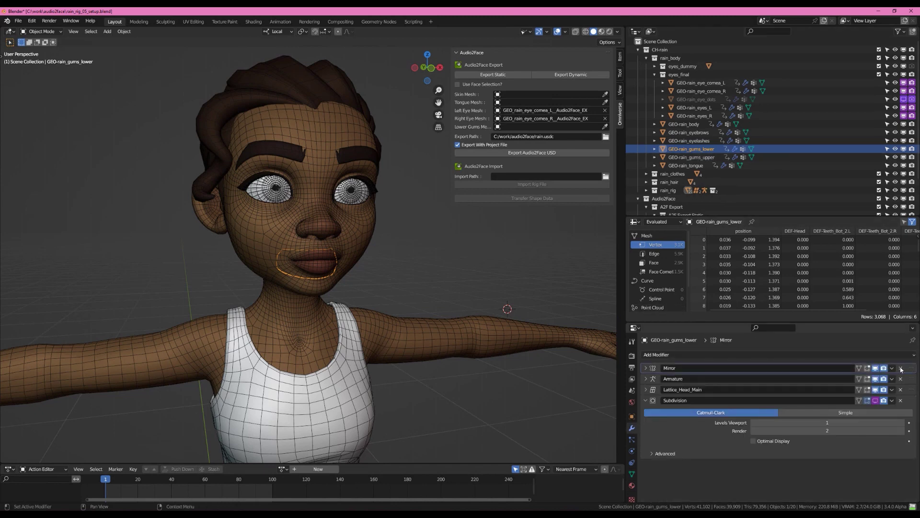
key(ctrl+a)
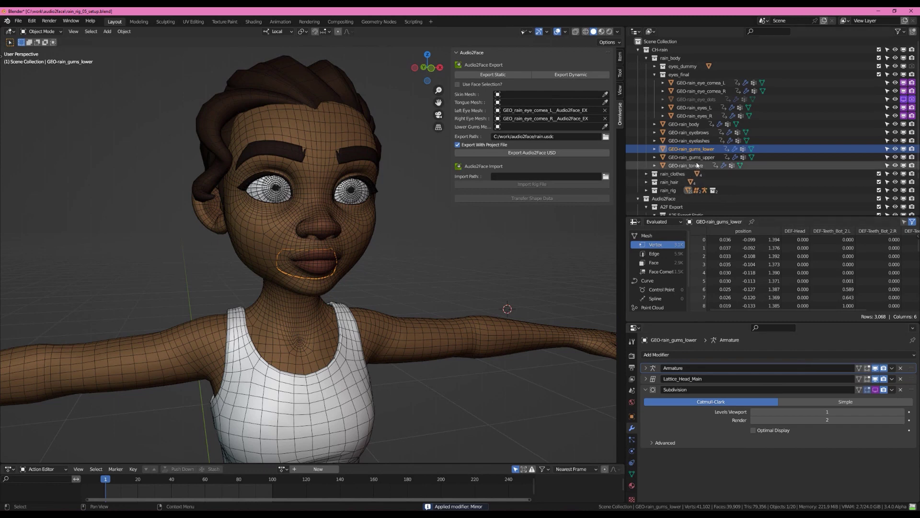
click(693, 157)
key(ctrl+a)
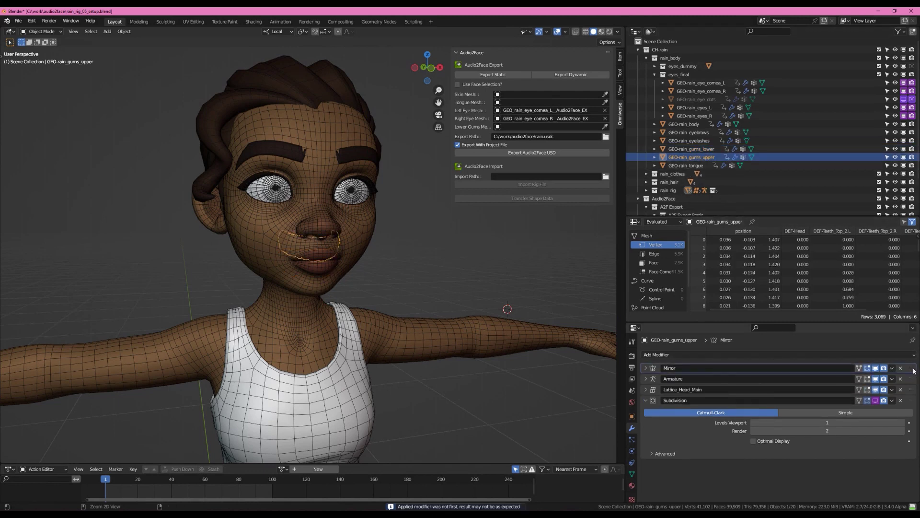
key(ctrl+a)
click(700, 149)
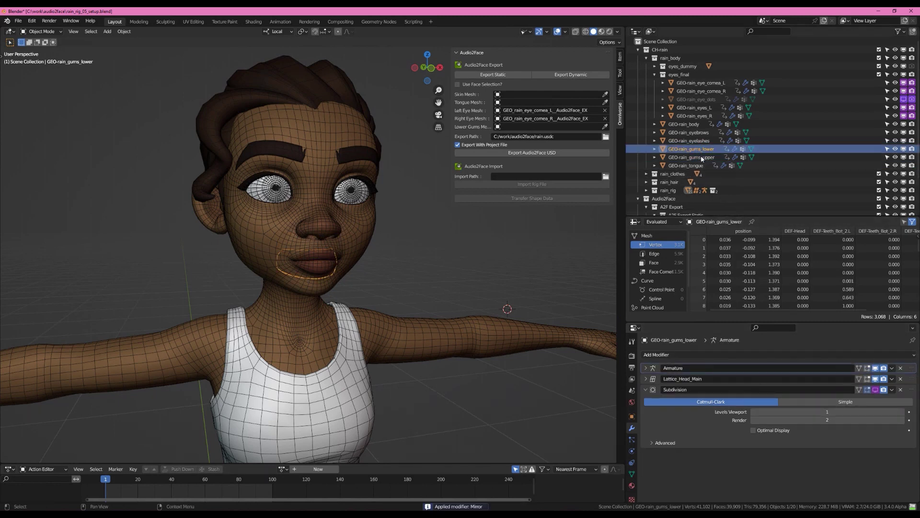
ctrl+click(702, 157)
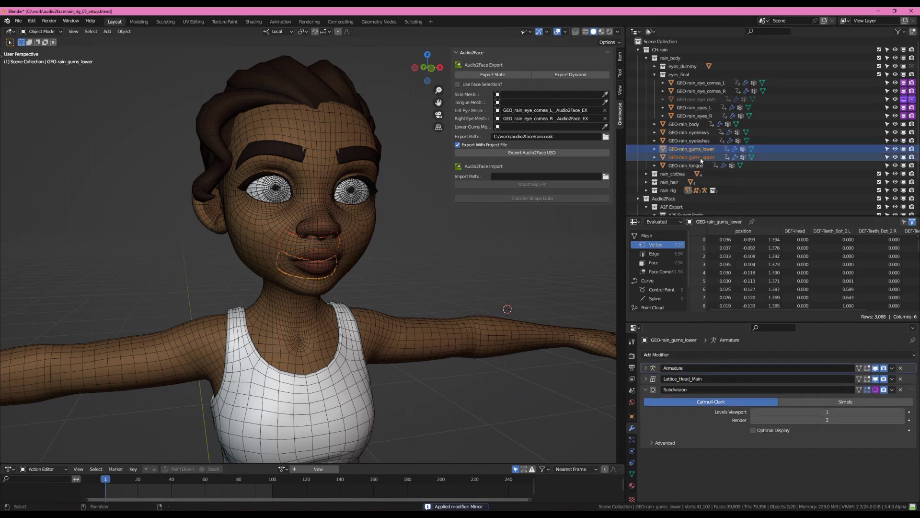
- Export both gums as static meshes and assign GEO_rain_gums_lower__Audio2Face_EX as the Lower Gums Mesh
click(508, 75)
scroll(720, 182, down, 3)
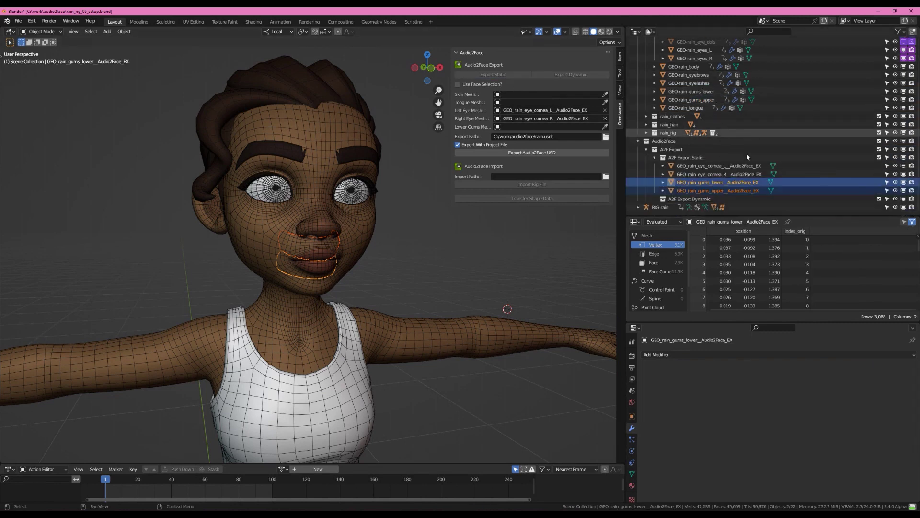
click(720, 182)
drag(736, 183, 539, 128)
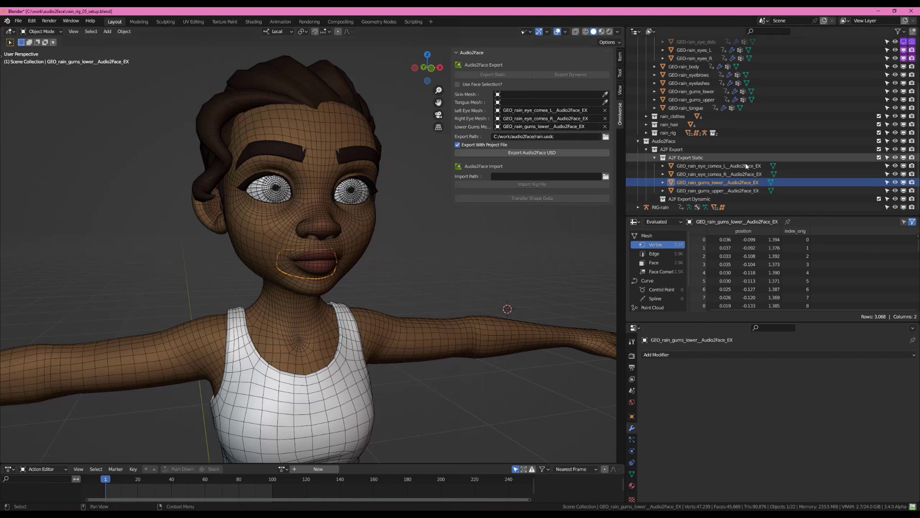
scroll(723, 137, up, 3)
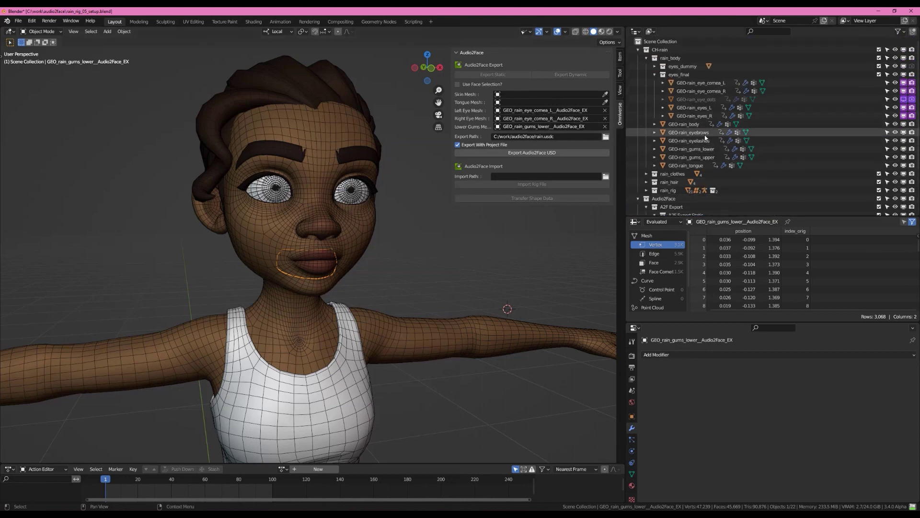
- Export GEO-rain_tongue dynamically and assign GEO_rain_tongue_Audio2Face_EX as the Tongue Mesh
click(703, 165)
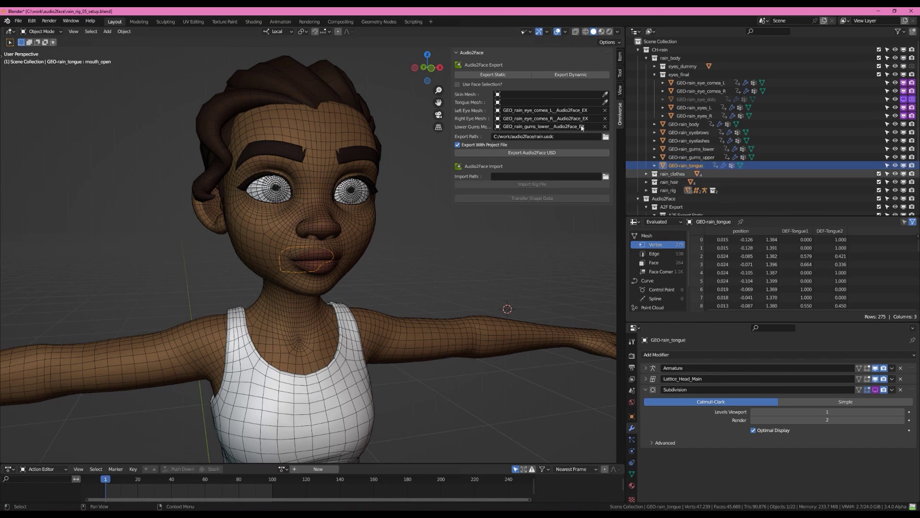
click(578, 76)
scroll(715, 189, down, 4)
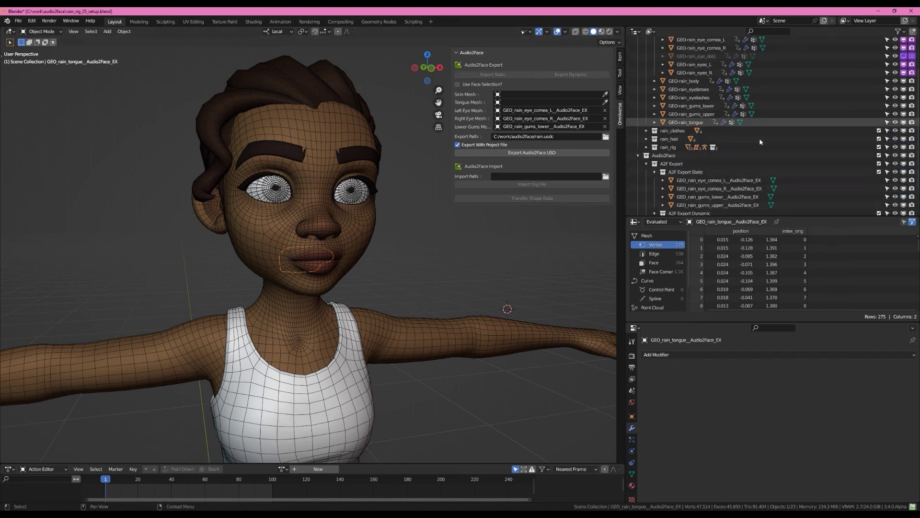
drag(709, 199, 542, 102)
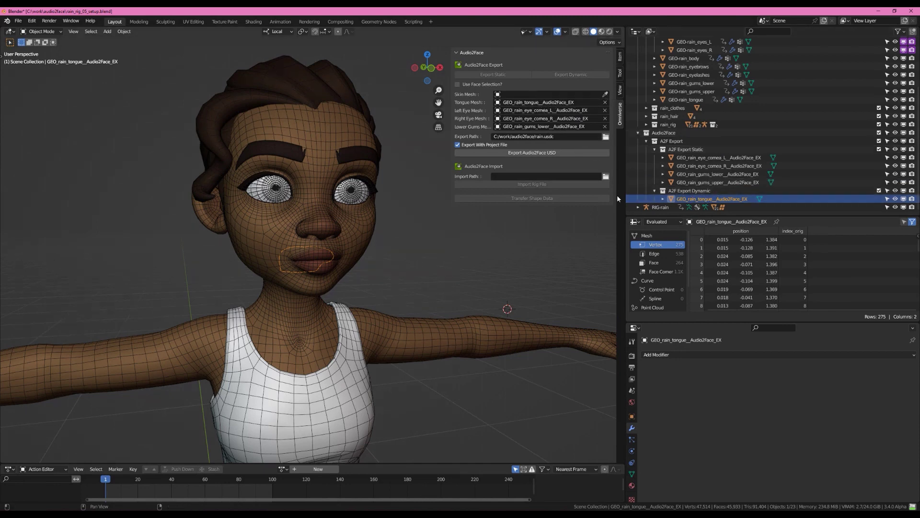
click(372, 231)
- In Edit Mode, select the body's head and neck region using linked and X-ray box selection
alt+drag(417, 235, 351, 247)
key(Tab)
key(l)
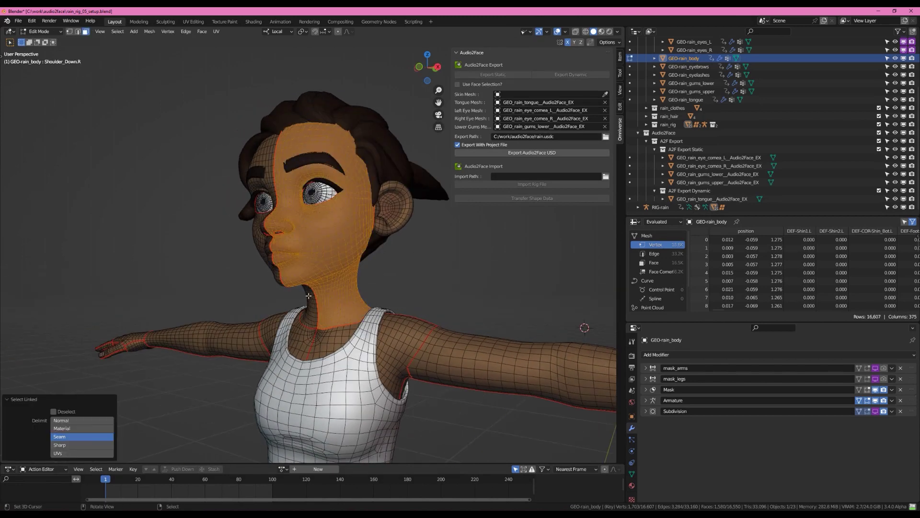
key(l)
alt+drag(401, 278, 374, 272)
key(shift+z)
scroll(375, 273, down, 3)
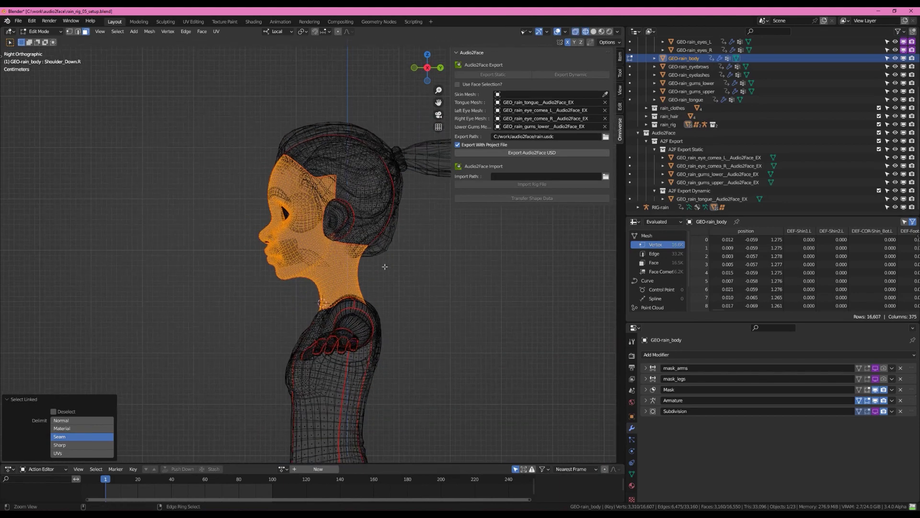
key(b)
mouse_move(169, 100)
mouse_down()
mouse_move(347, 227)
mouse_move(412, 291)
mouse_move(497, 269)
mouse_move(437, 257)
mouse_move(454, 263)
mouse_move(444, 265)
mouse_up()
- With Use Face Selection ticked, create the dynamic export GEO_rain_body__Audio2Face_EX of the head
key(Tab)
key(shift+z)
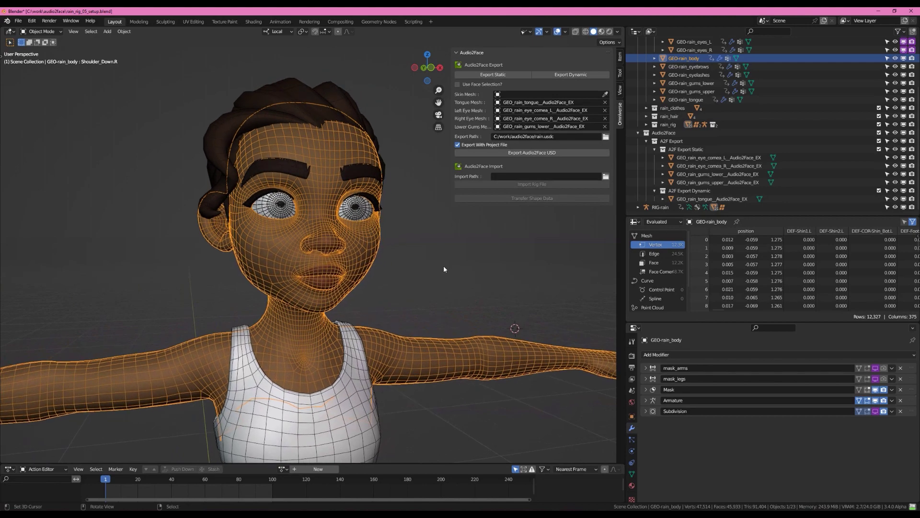
key(Tab)
scroll(378, 265, up, 3)
alt+drag(379, 265, 445, 261)
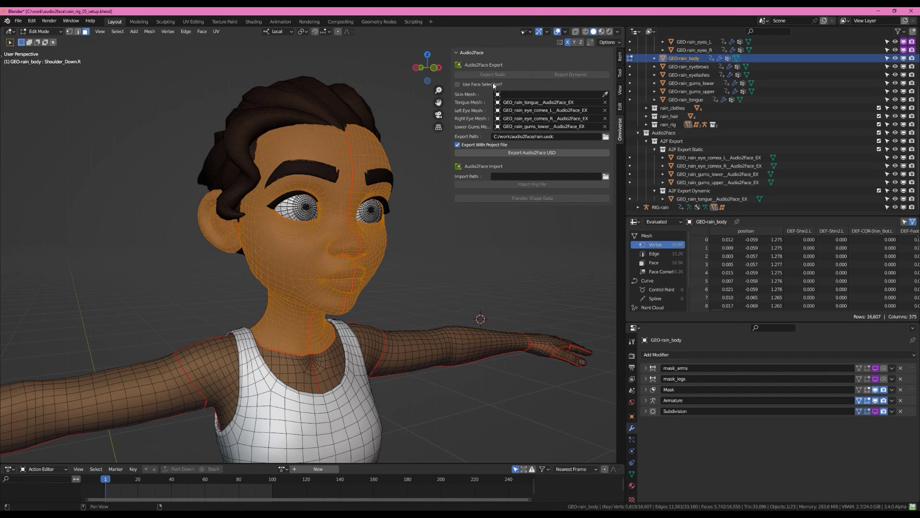
click(457, 84)
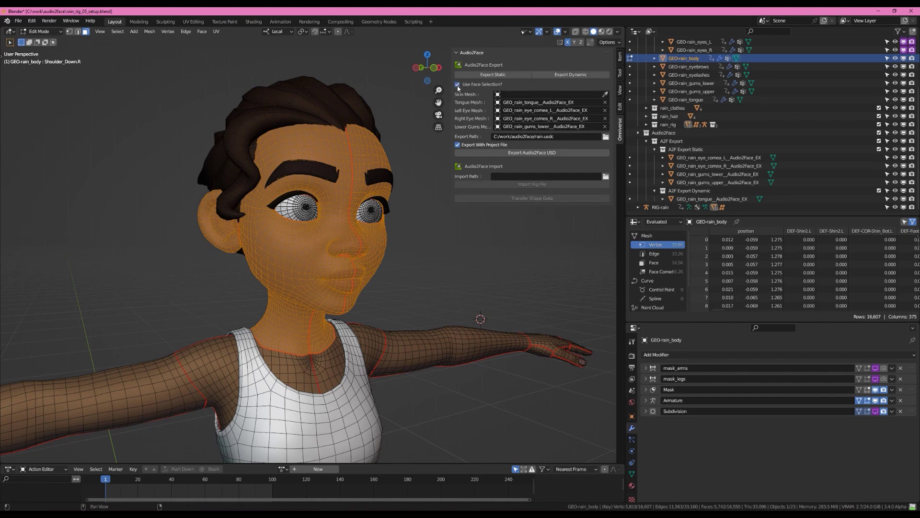
click(571, 75)
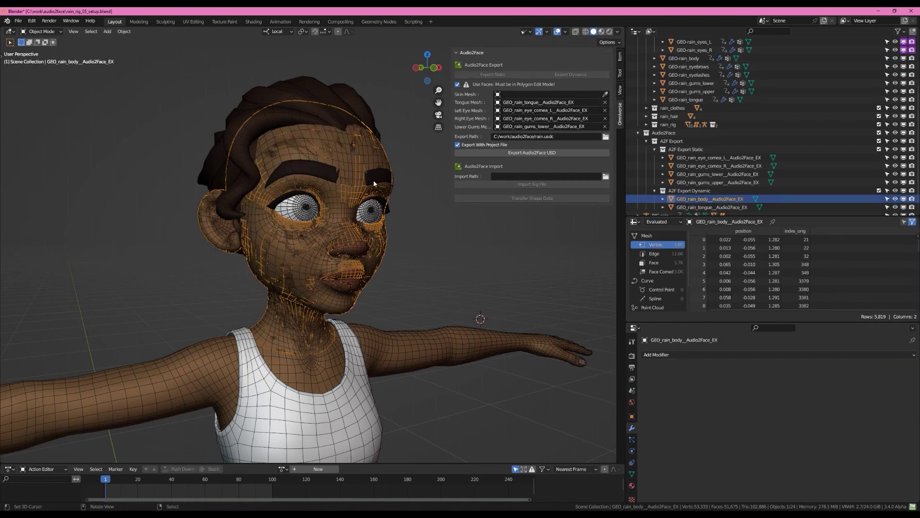
- Assign GEO_rain_body_Audio2Face_EX as the Audio2Face Skin Mesh
drag(715, 195, 694, 202)
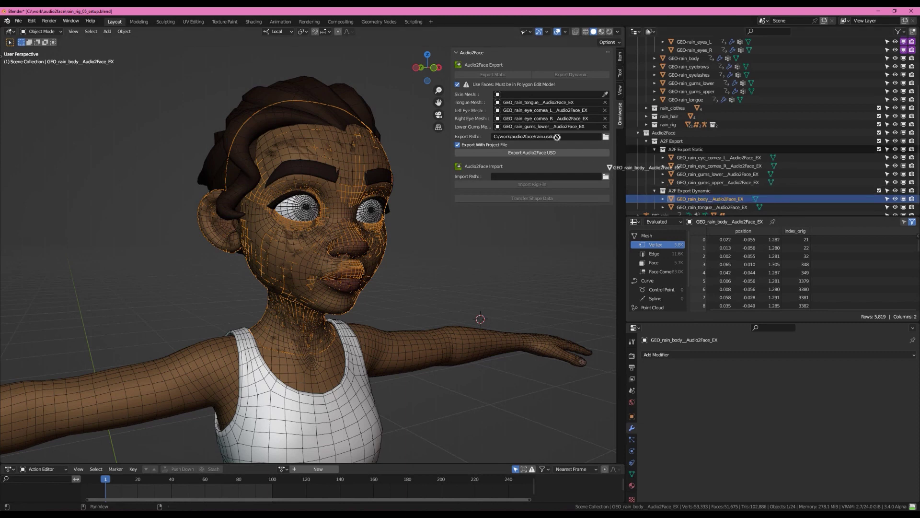
drag(557, 136, 509, 95)
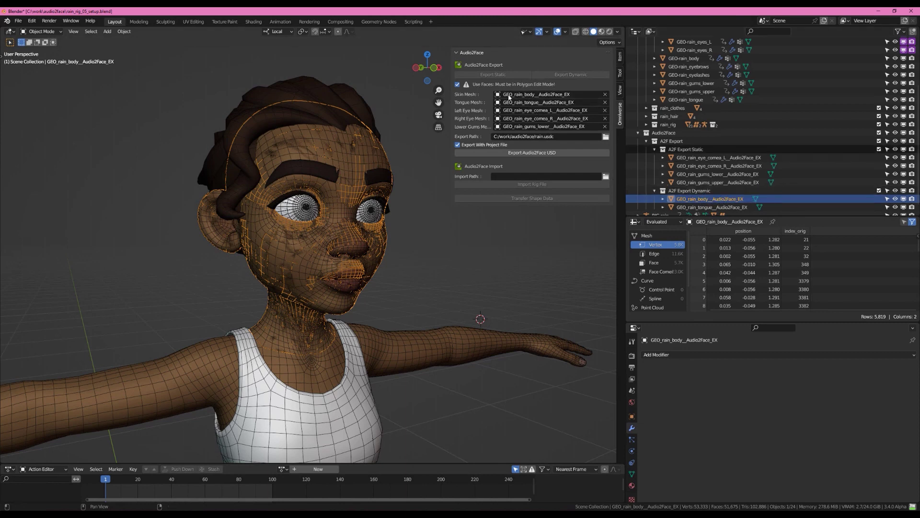
middle_drag(456, 232, 432, 231)
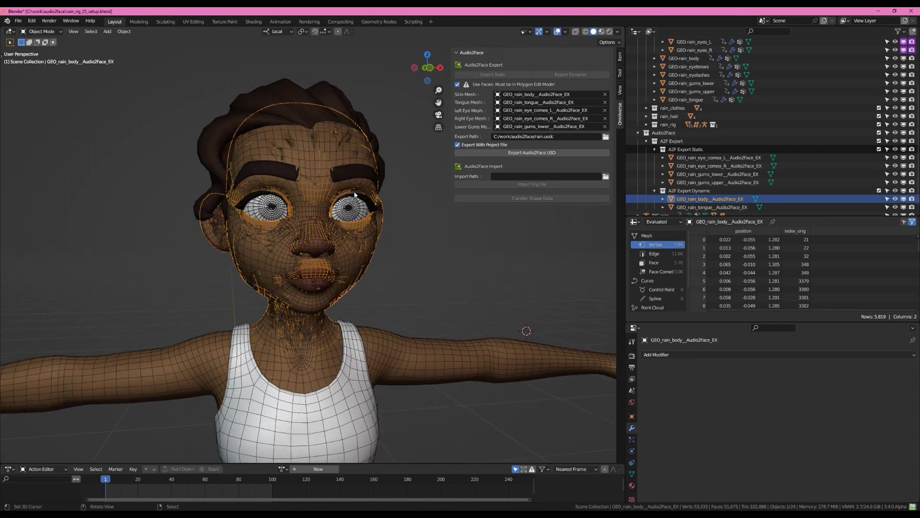
- Export the full GEO-rain_eyebrows mesh dynamically with Use Face Selection turned off
click(364, 174)
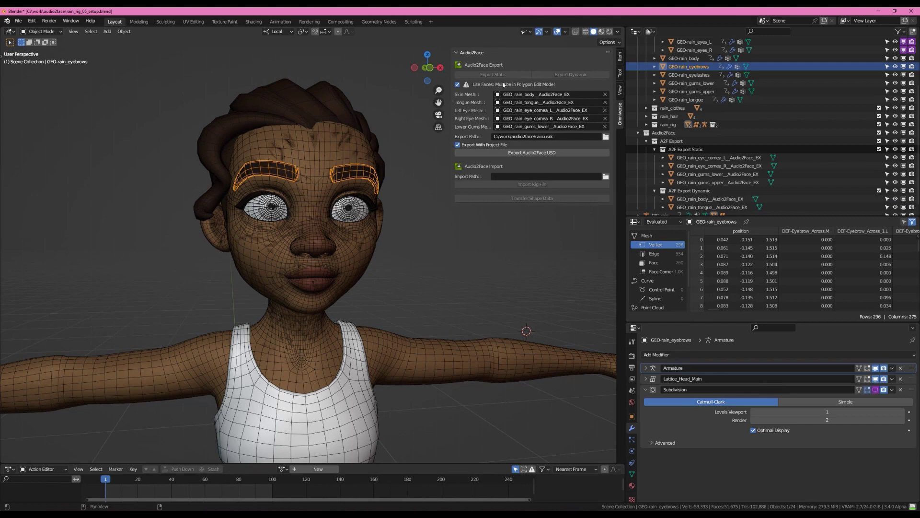
click(457, 85)
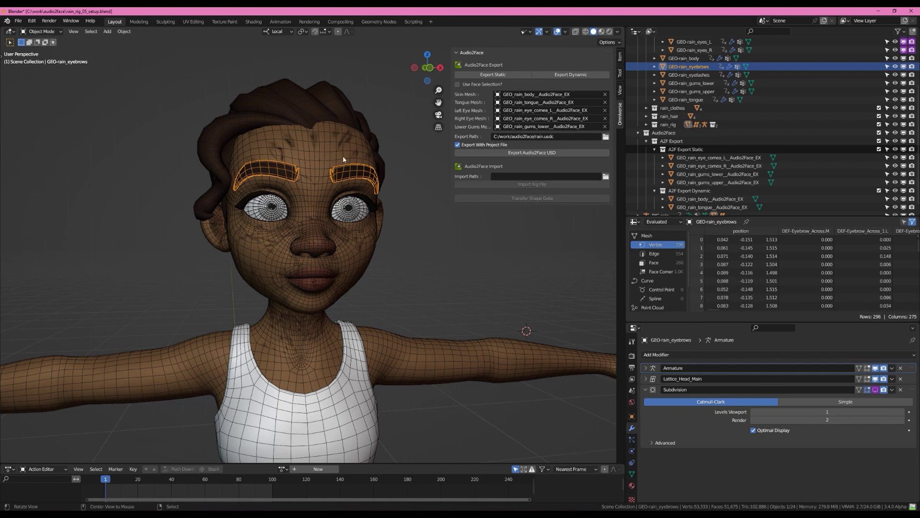
middle_drag(343, 156, 528, 100)
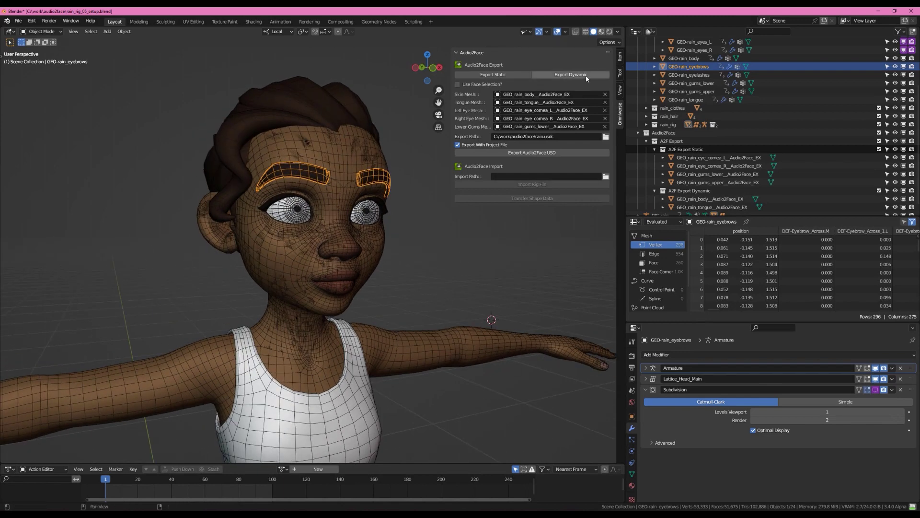
click(586, 76)
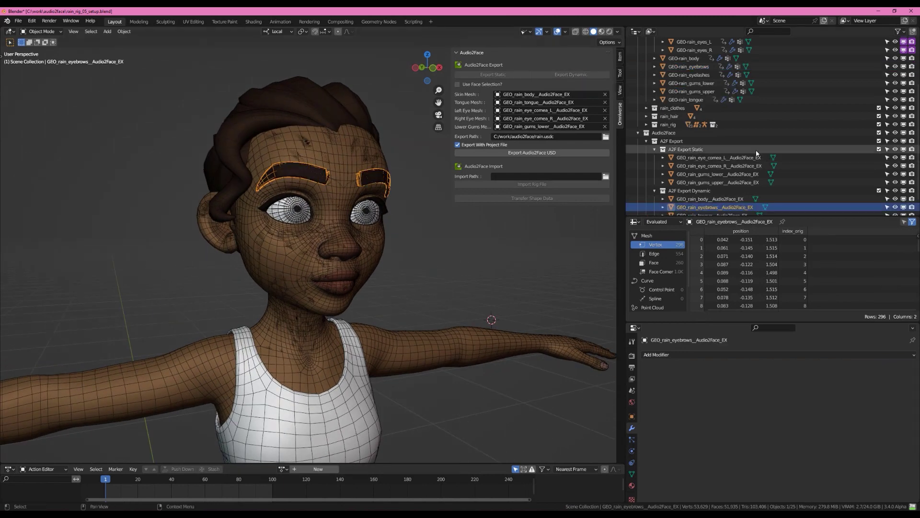
scroll(758, 152, down, 2)
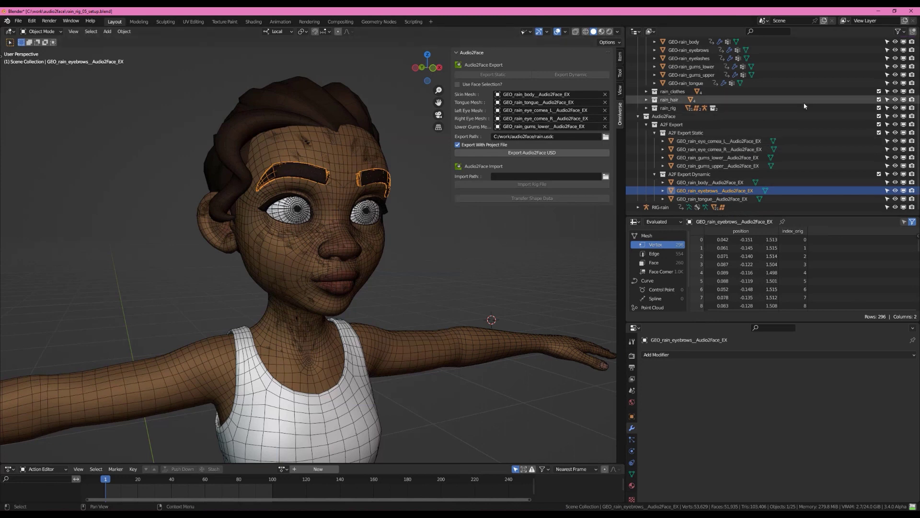
- Hide the CH-rain collection and inspect the export head meshes in X-ray
scroll(810, 105, up, 5)
scroll(810, 105, up, 1)
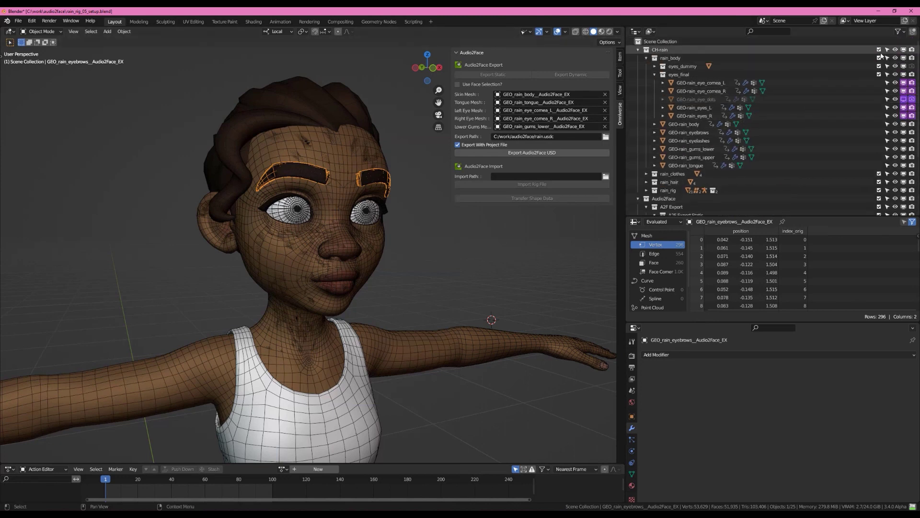
click(879, 49)
mouse_move(433, 252)
middle_down()
mouse_move(401, 254)
mouse_move(502, 263)
mouse_move(402, 266)
middle_up()
key(shift+z)
key(shift+z)
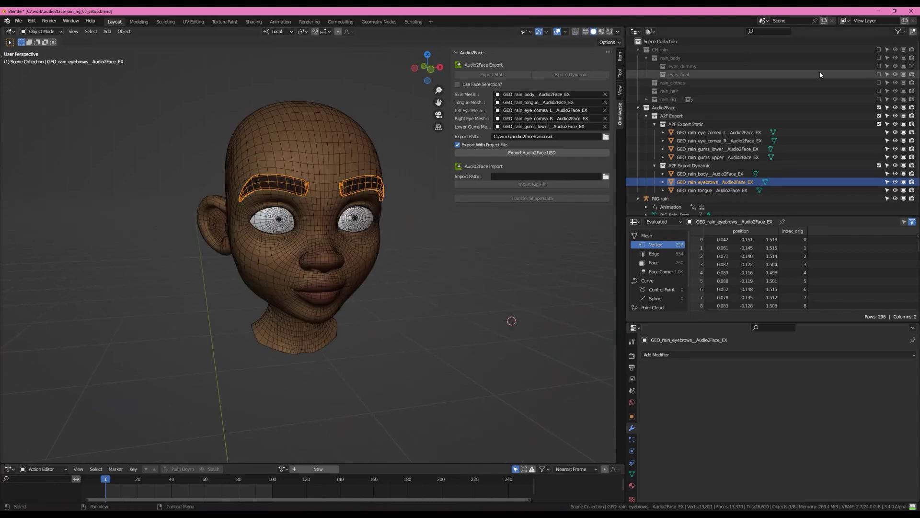
- Show CH-rain again and export the project to C:/work/audio2face/rain_project.usda
click(879, 50)
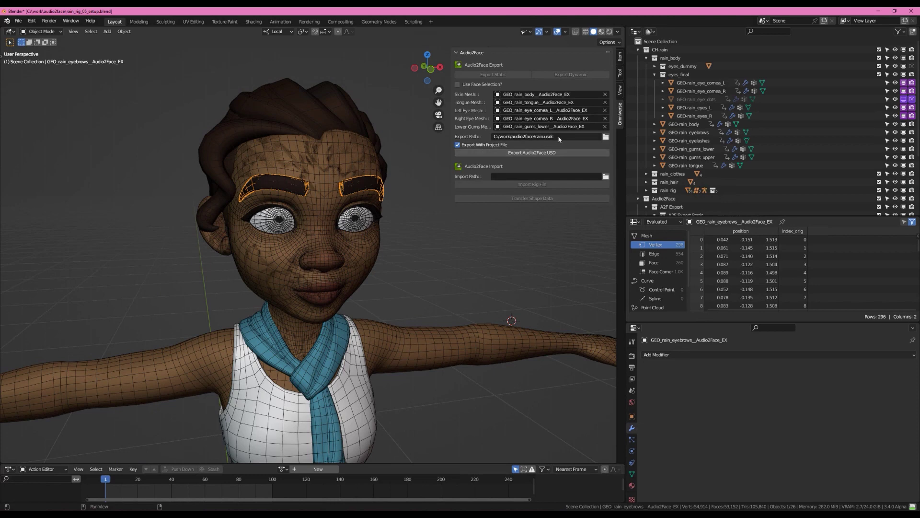
middle_drag(405, 180, 432, 161)
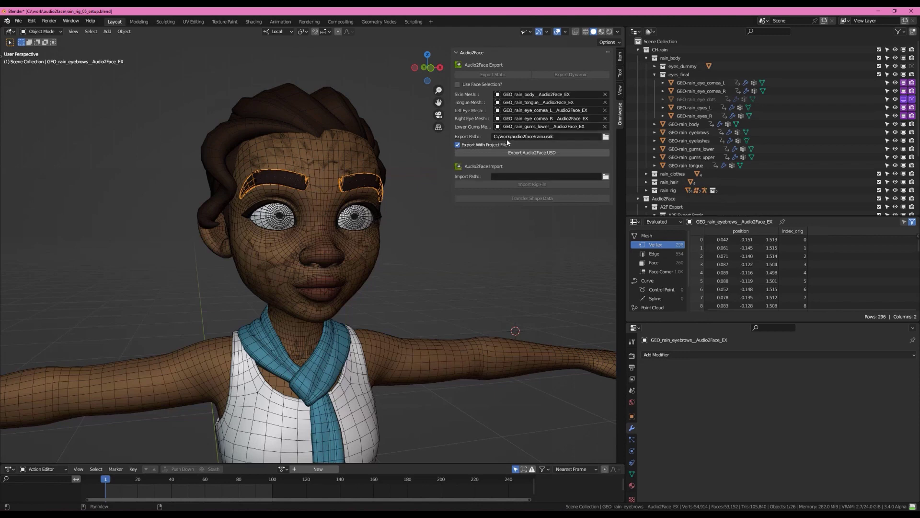
click(548, 153)
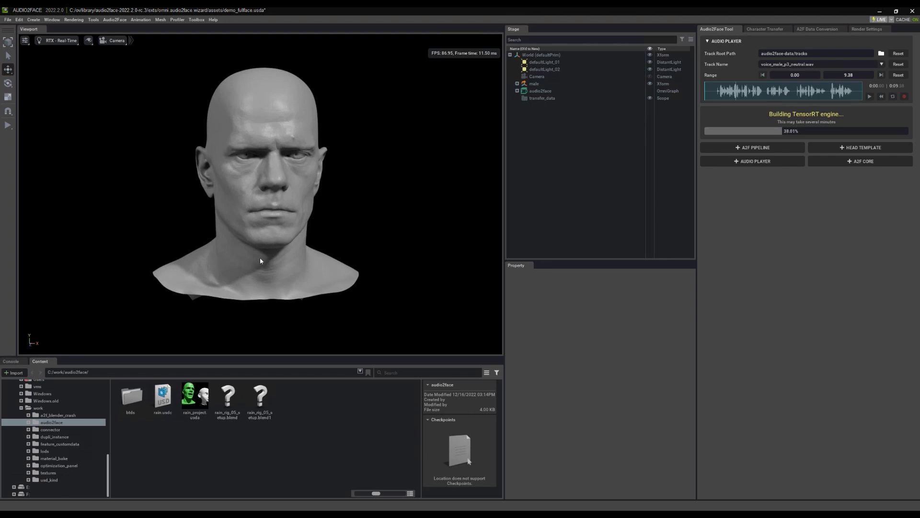
- Open rain.usdc from the Content browser, discarding the current stage without saving
double_click(163, 402)
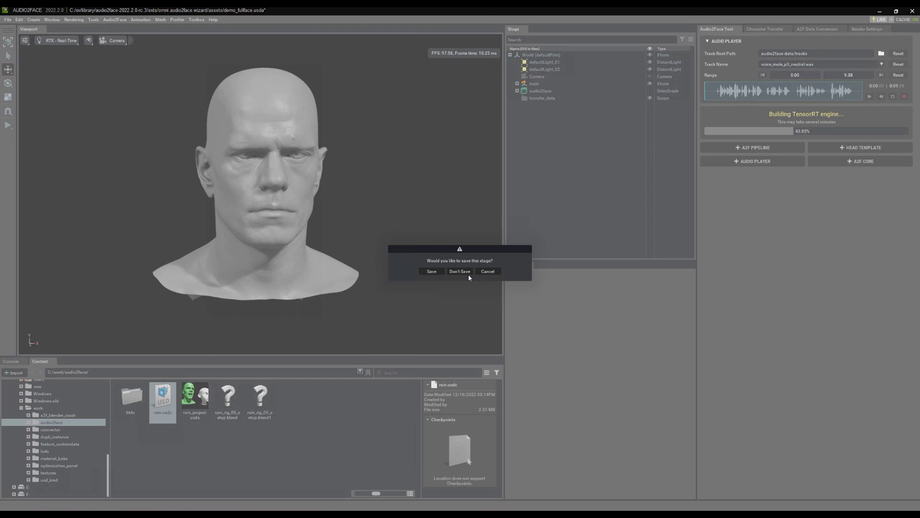
click(468, 274)
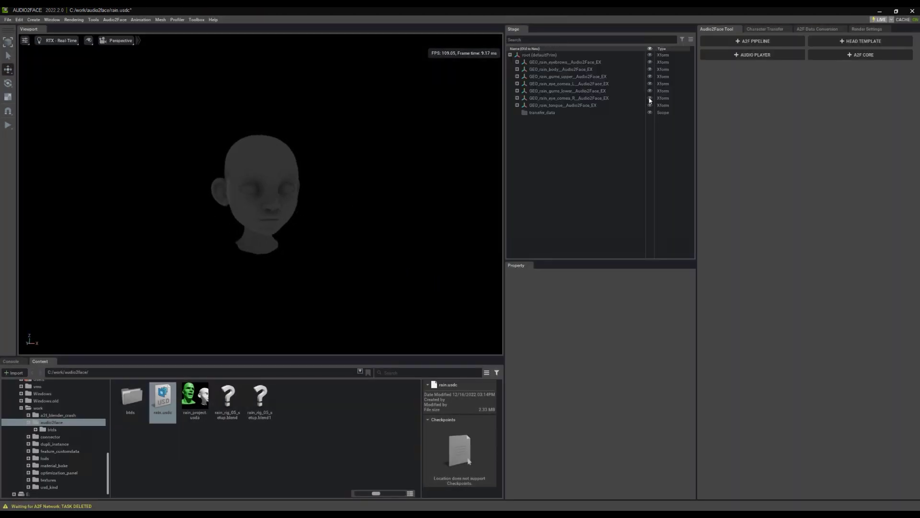
- Open the character transfer setup and load rain_project.usda, discarding the current stage
click(765, 30)
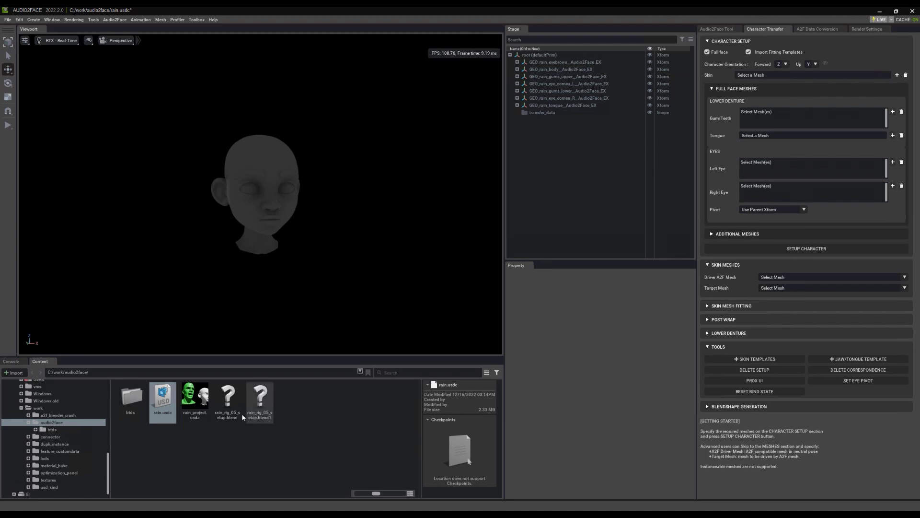
click(201, 397)
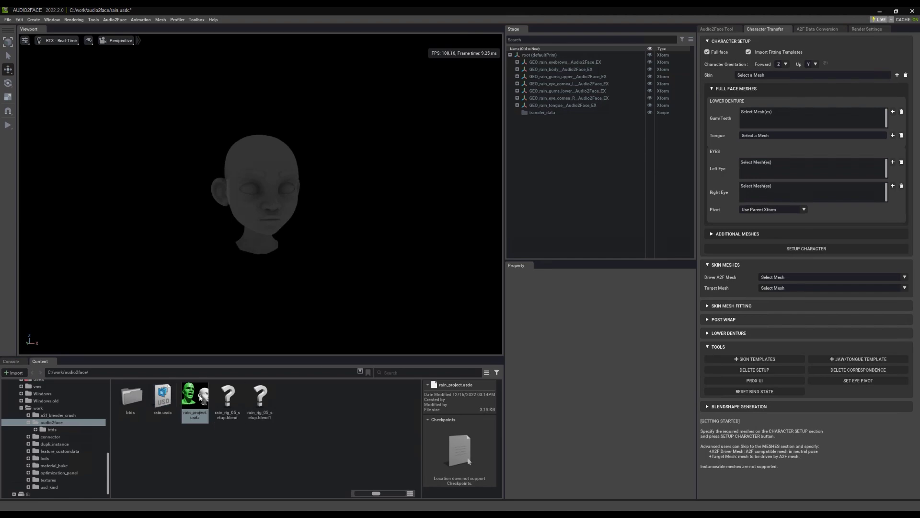
double_click(201, 397)
click(460, 272)
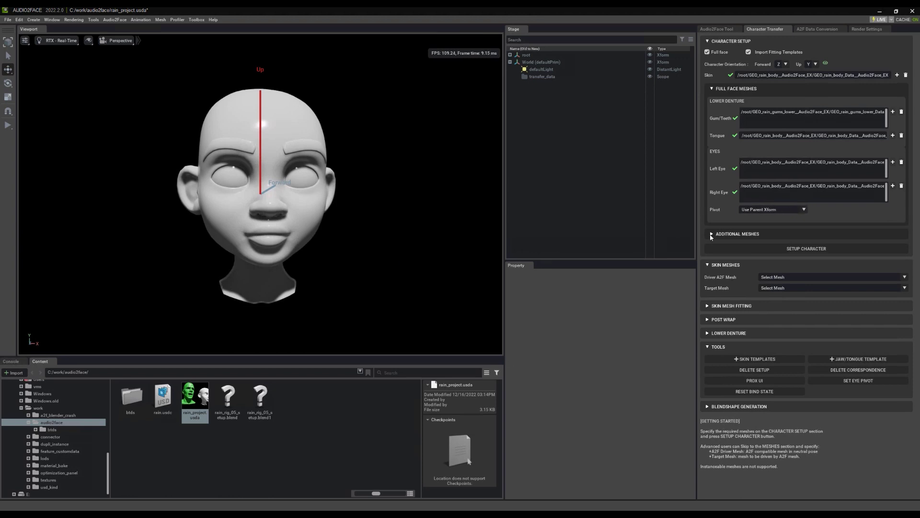
- Run Setup Character, accepting the Eye Pivot Xform warning, so the Mark template heads load
click(738, 234)
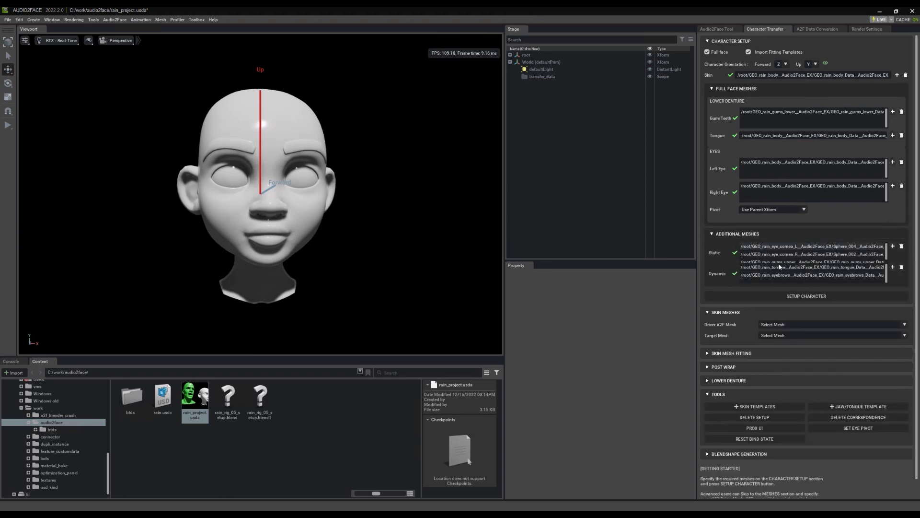
click(713, 235)
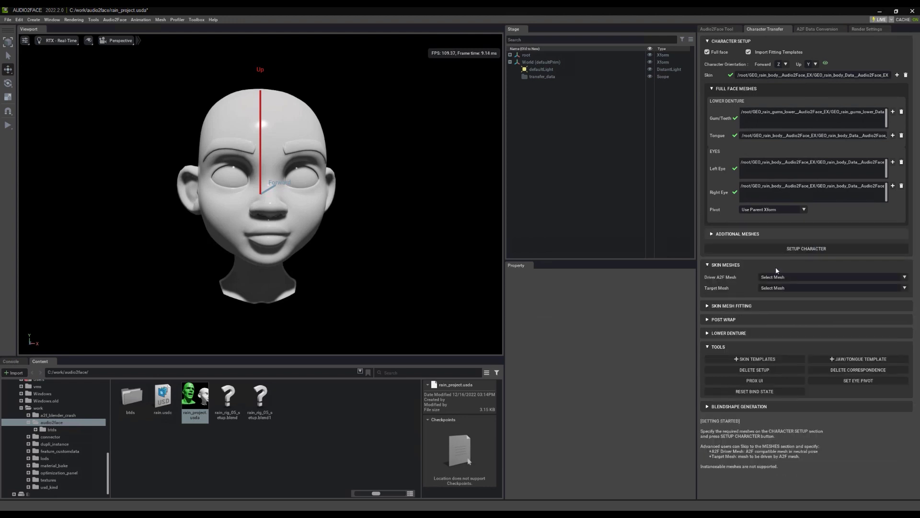
click(827, 247)
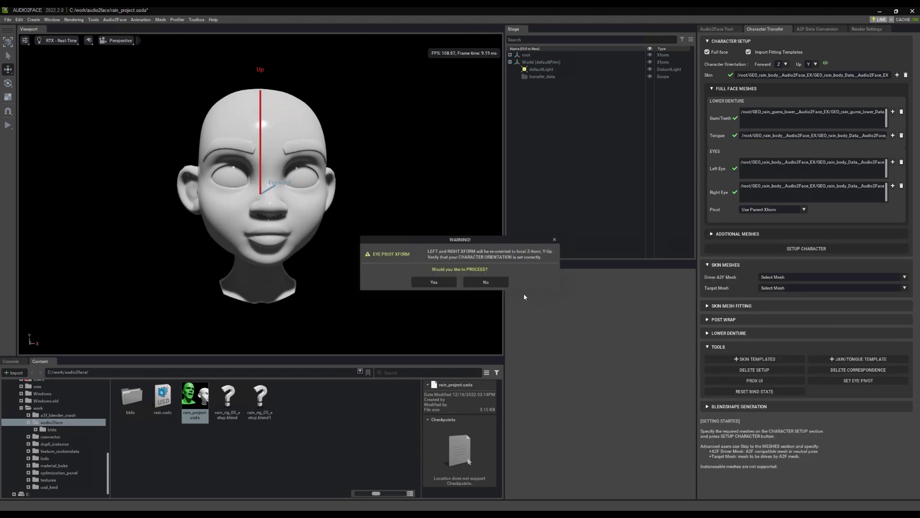
click(432, 282)
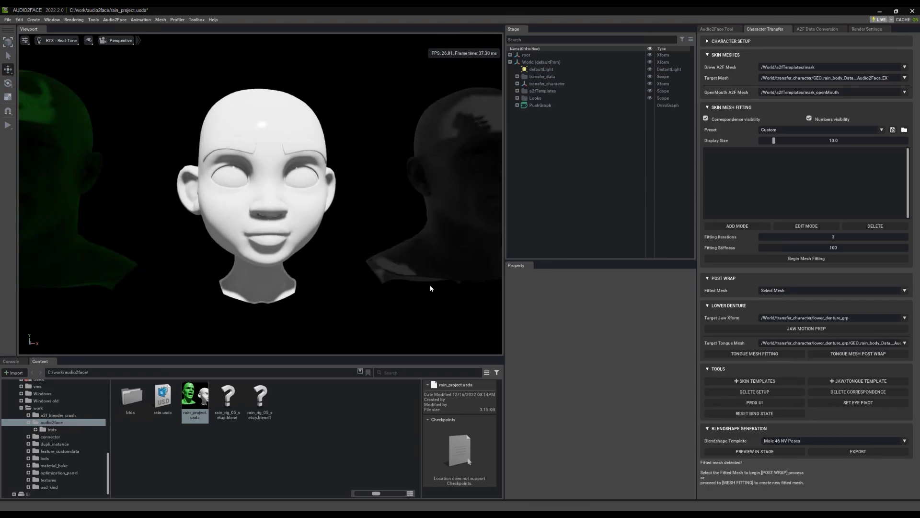
scroll(395, 253, down, 5)
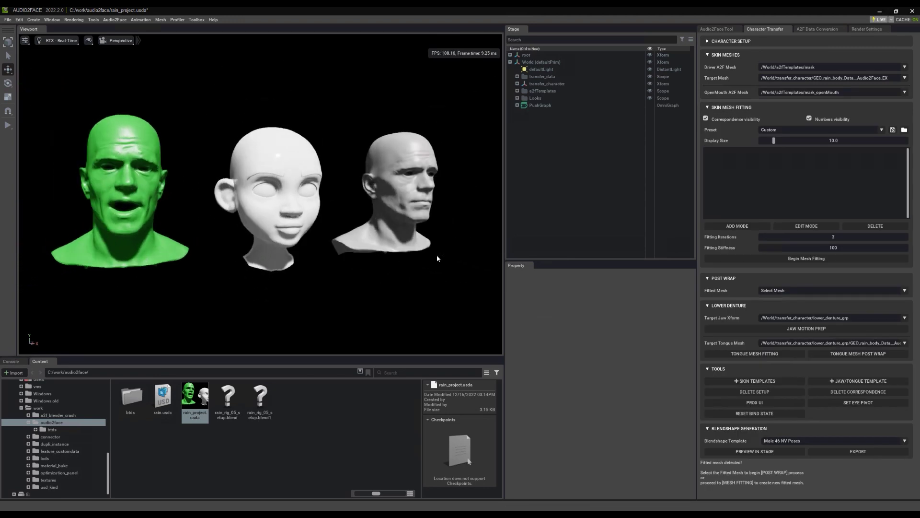
- Pair correspondence points at the nose and brow between Rain's head and the green template head
alt+drag(437, 259, 463, 256)
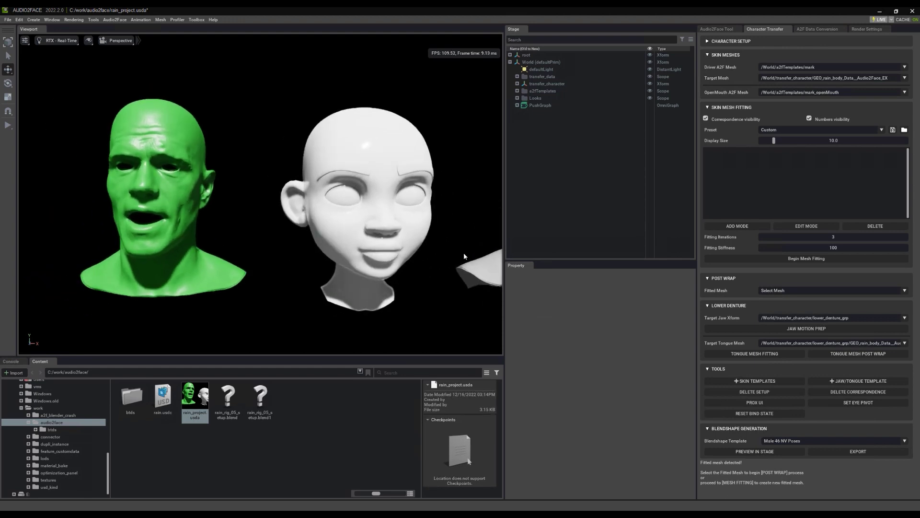
click(747, 228)
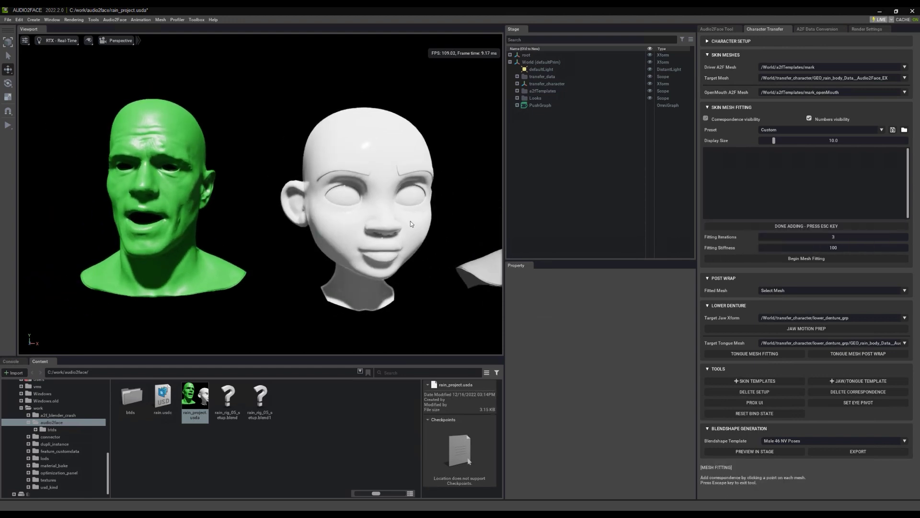
alt+drag(410, 220, 379, 220)
click(378, 223)
alt+drag(215, 228, 148, 185)
click(144, 180)
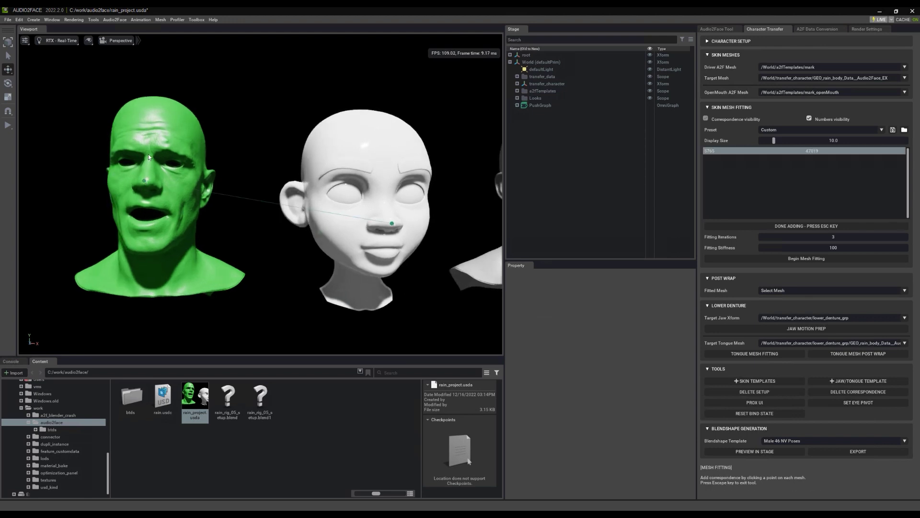
click(149, 156)
alt+drag(290, 176, 380, 182)
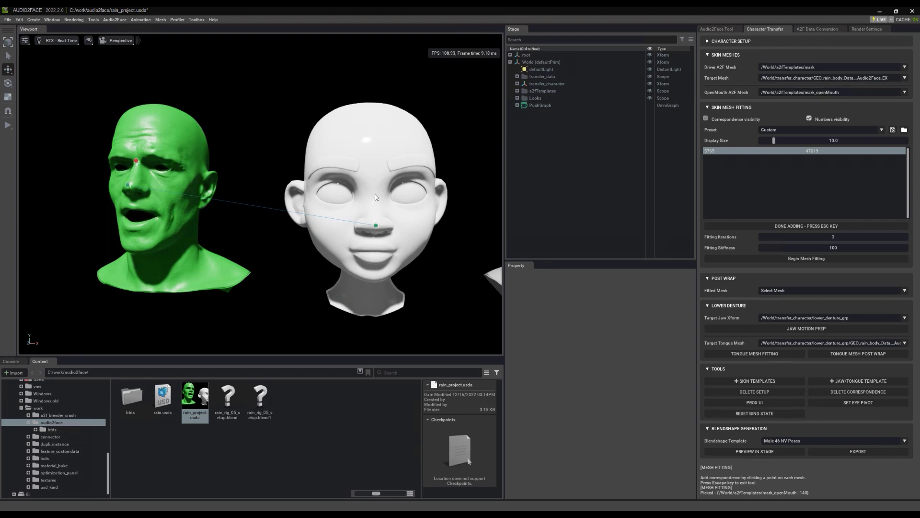
click(374, 196)
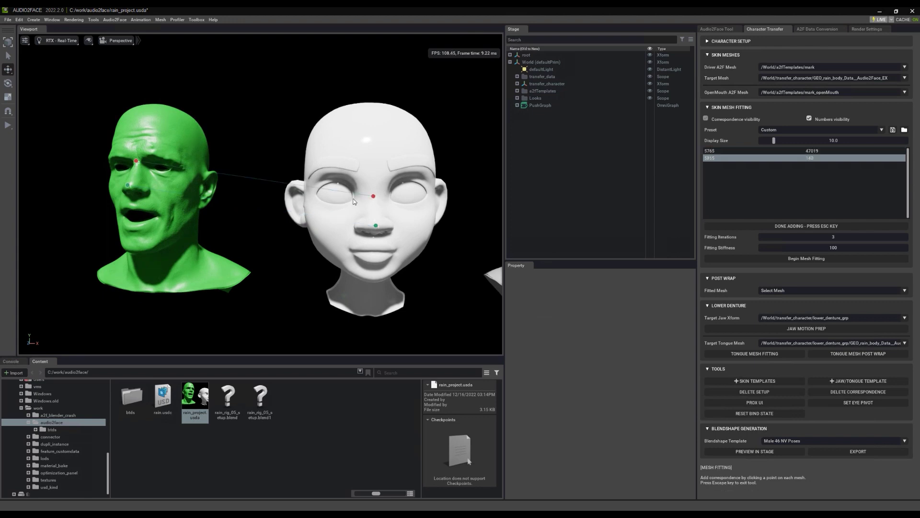
- Pair matching eye-corner and eye points between Rain's head and the green template head
click(354, 201)
scroll(273, 200, up, 6)
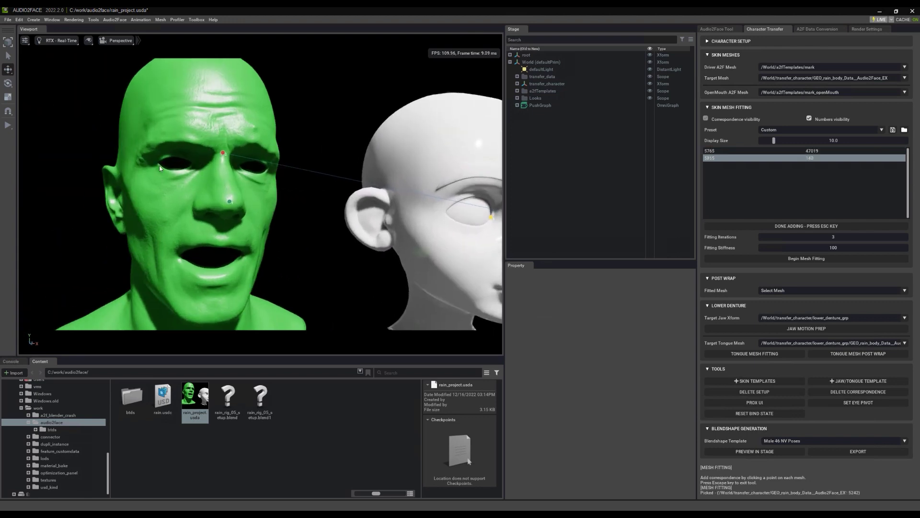
click(191, 164)
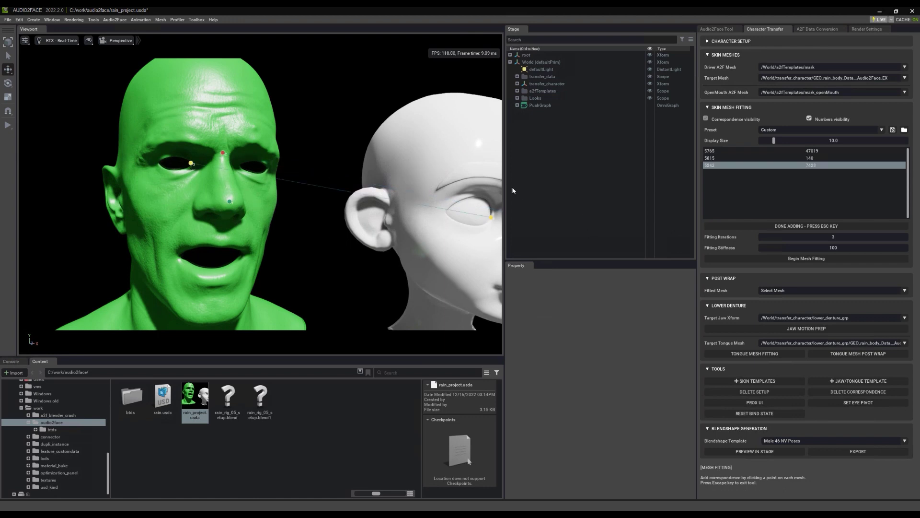
click(480, 197)
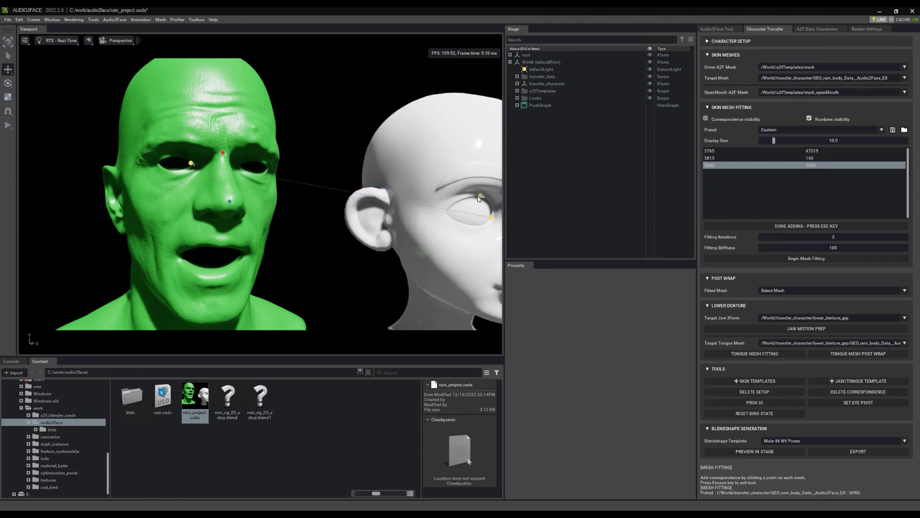
click(177, 156)
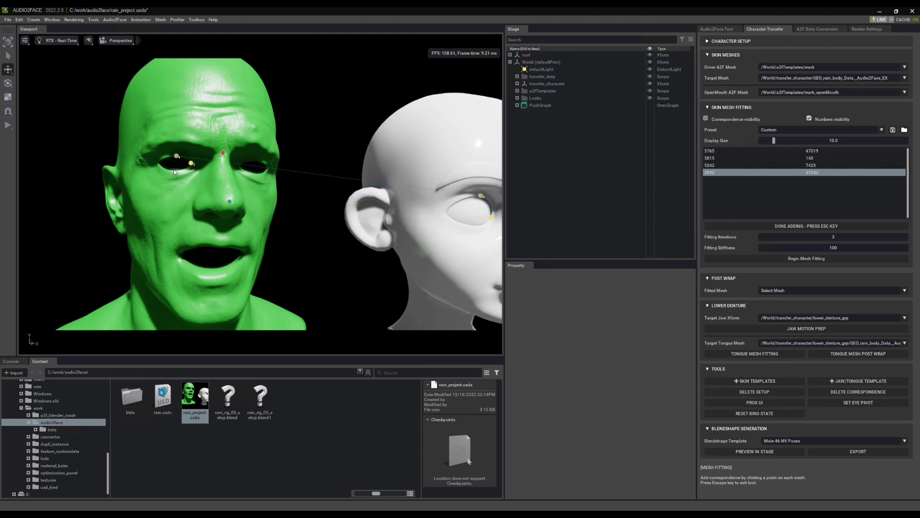
click(174, 169)
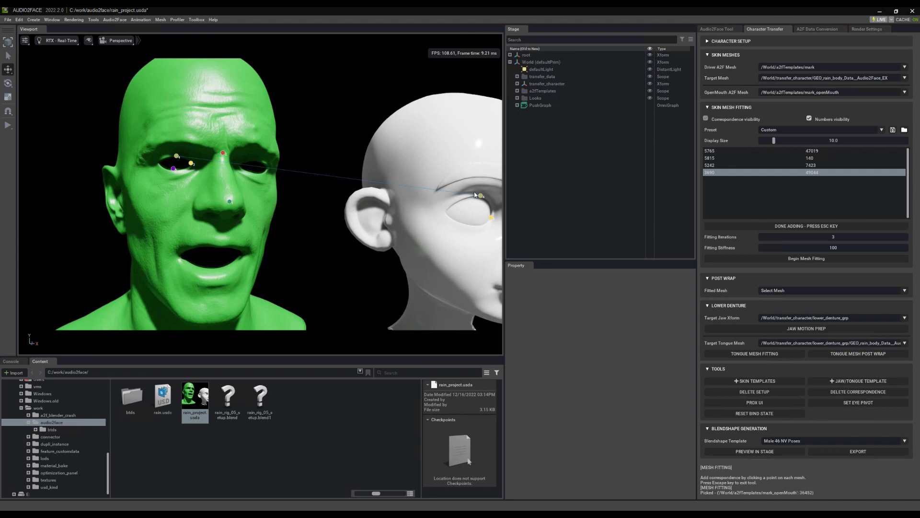
click(478, 226)
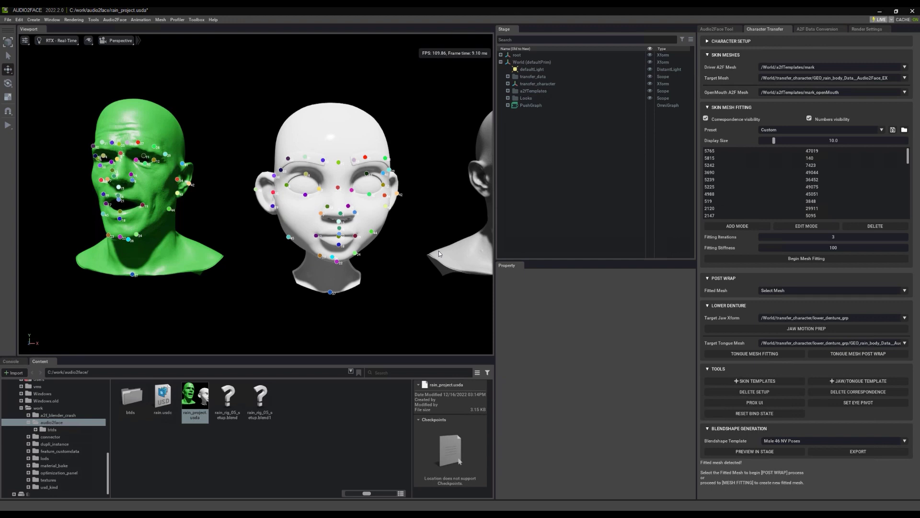
- Add paired cheek correspondence points on the green head and Rain's head, then finish adding points
alt+drag(439, 251, 388, 254)
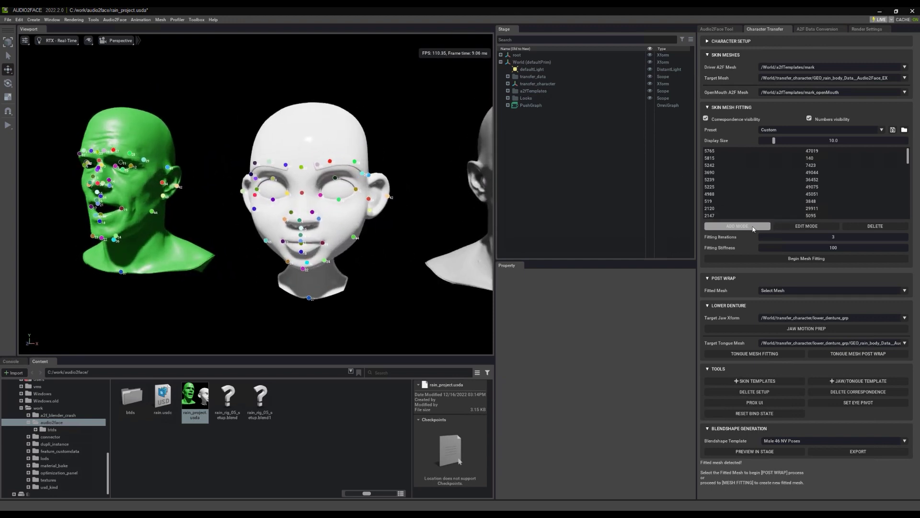
click(737, 226)
alt+drag(335, 230, 284, 232)
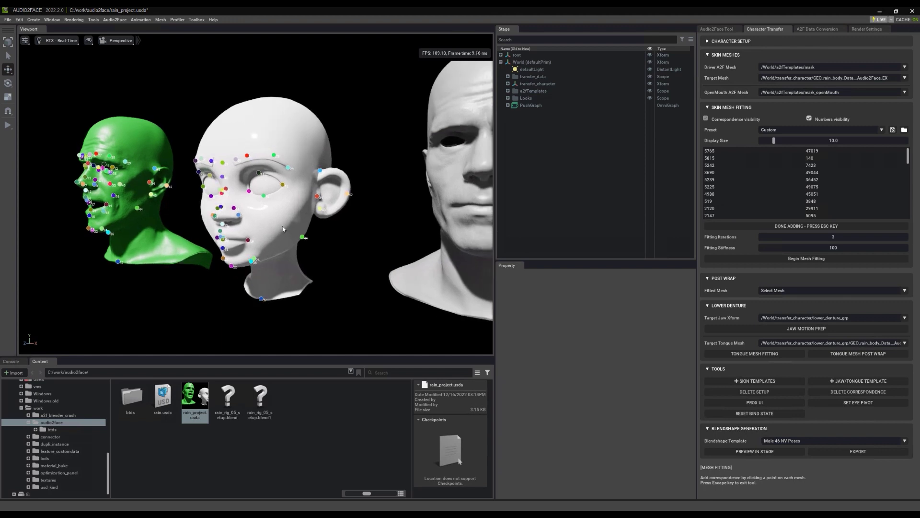
click(283, 229)
middle_drag(196, 261, 197, 213)
click(218, 211)
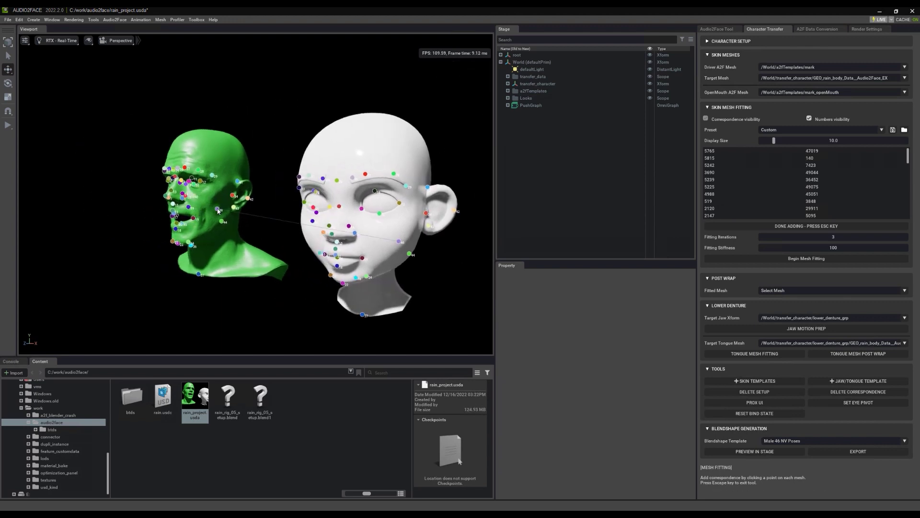
alt+drag(218, 210, 274, 233)
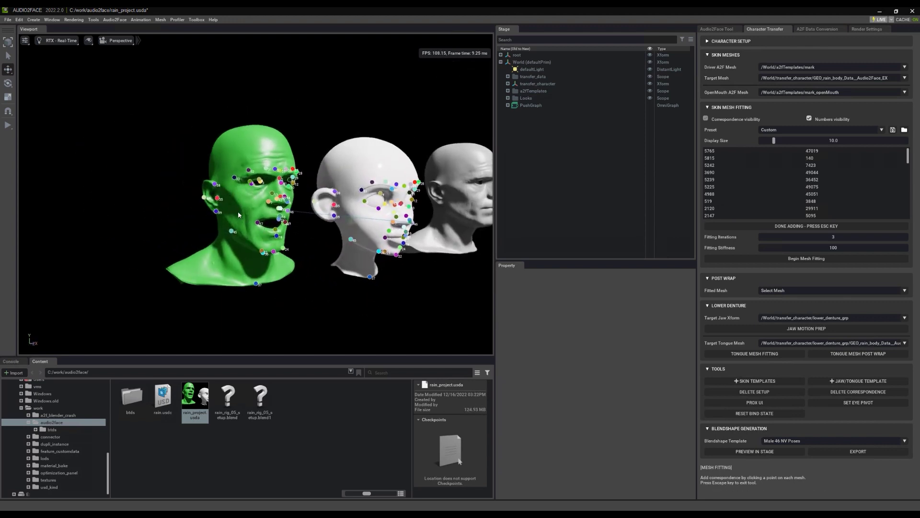
click(238, 211)
click(365, 229)
alt+drag(405, 242, 575, 242)
click(822, 225)
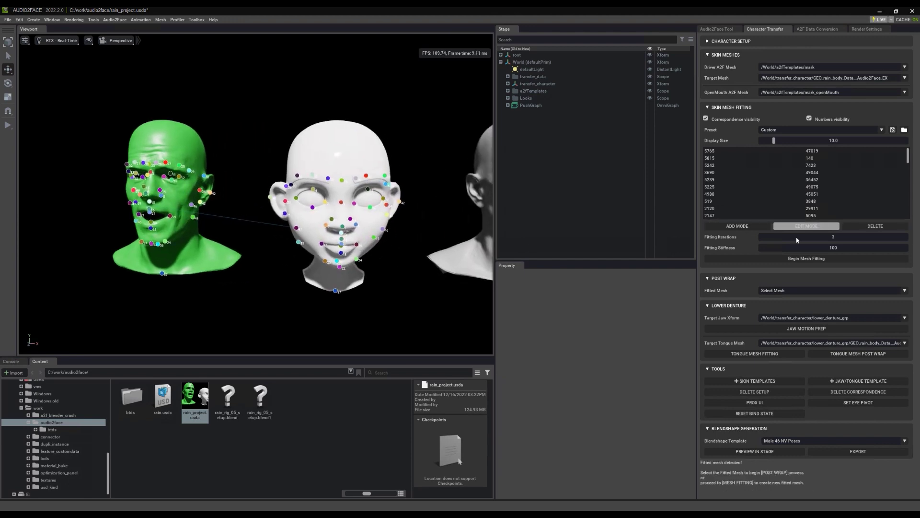
- Run mesh fitting and post wrap on Rain's head, then tongue mesh fitting and tongue post wrap
click(752, 259)
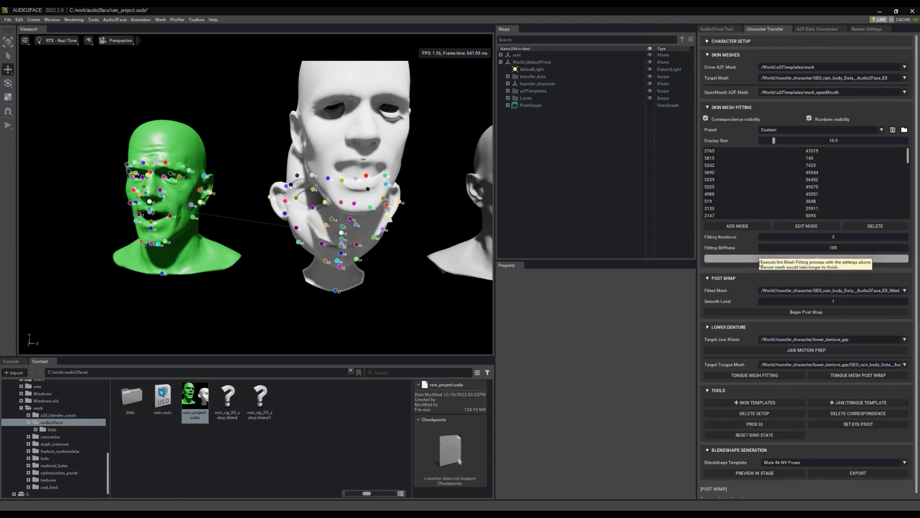
click(812, 313)
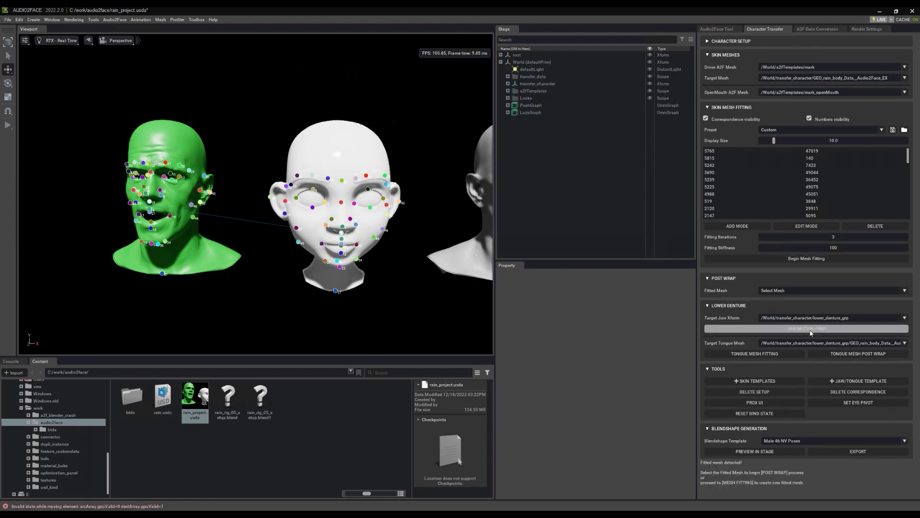
click(784, 354)
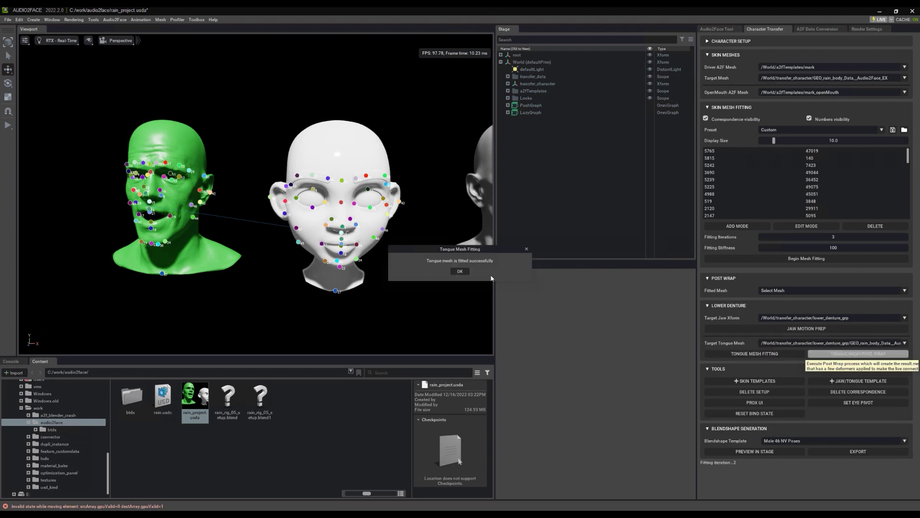
click(459, 271)
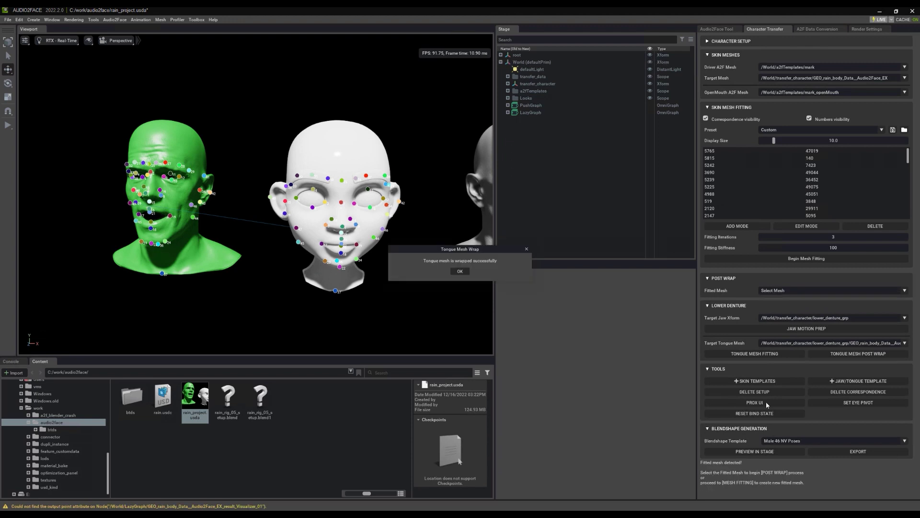
click(462, 272)
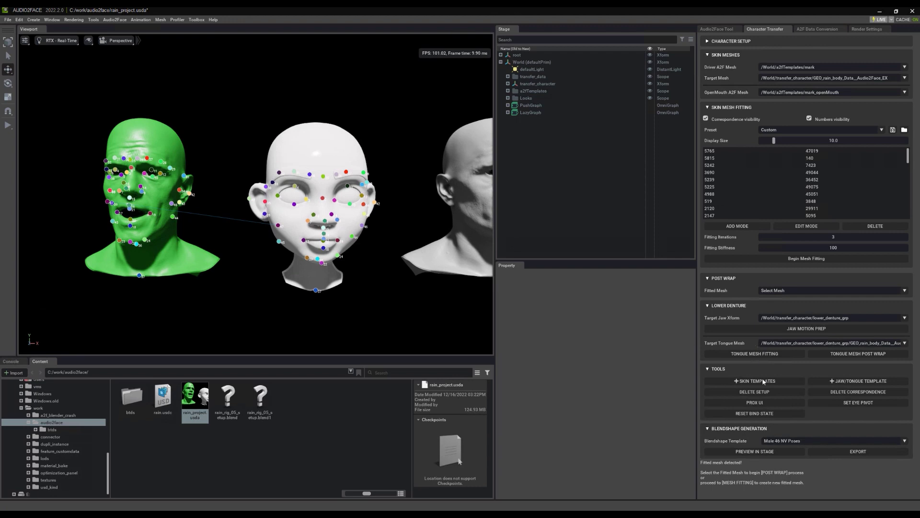
- Preview the transferred blendshapes in the stage and frame the grid of posed Rain heads
click(756, 451)
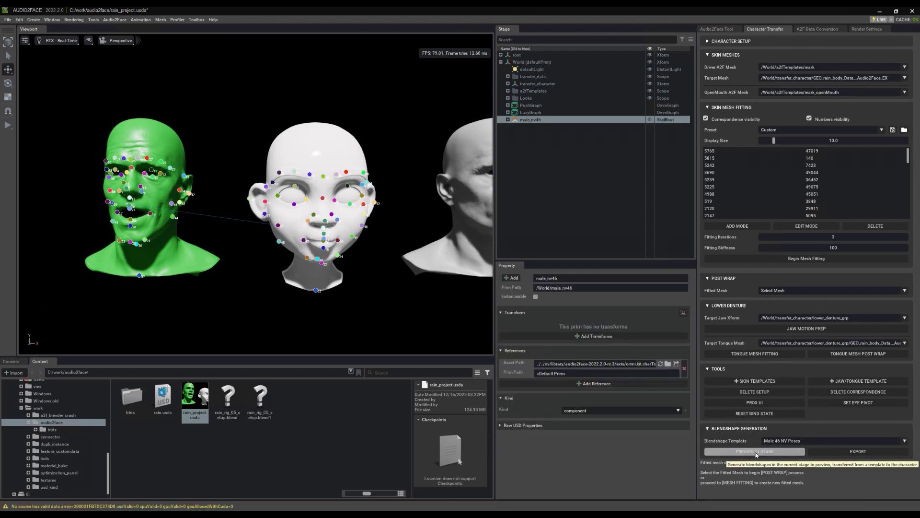
drag(386, 262, 351, 162)
key(f)
scroll(359, 197, down, 5)
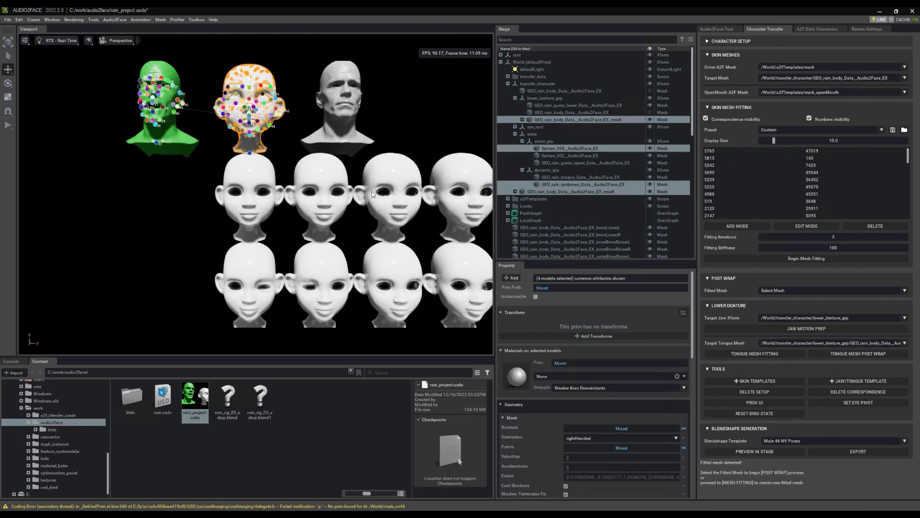
scroll(361, 207, up, 2)
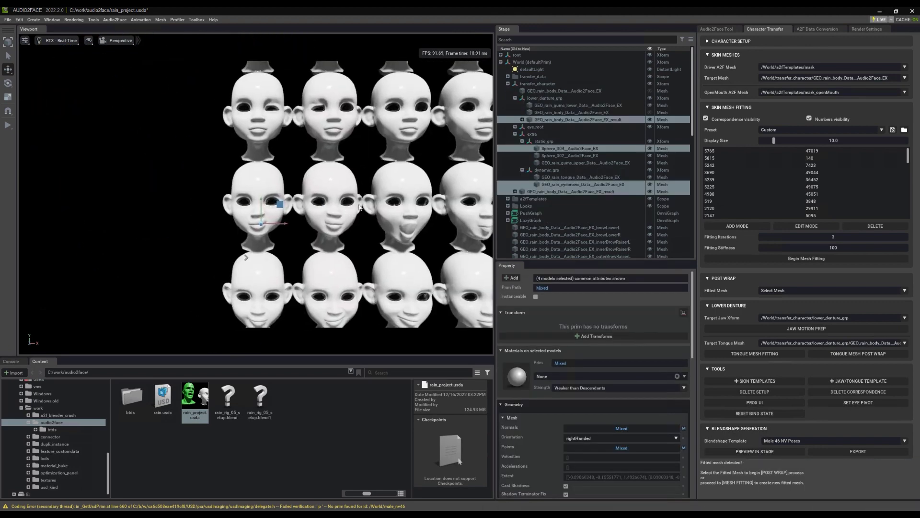
scroll(360, 207, up, 5)
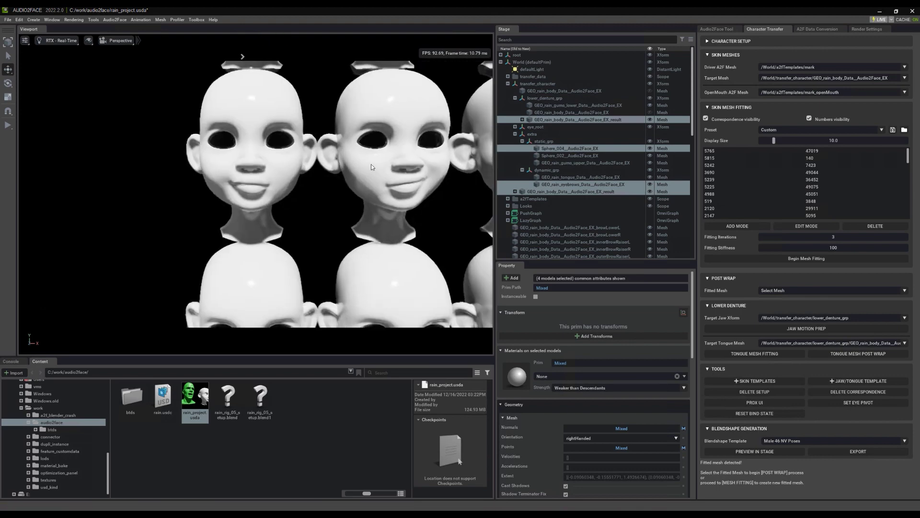
scroll(371, 164, down, 5)
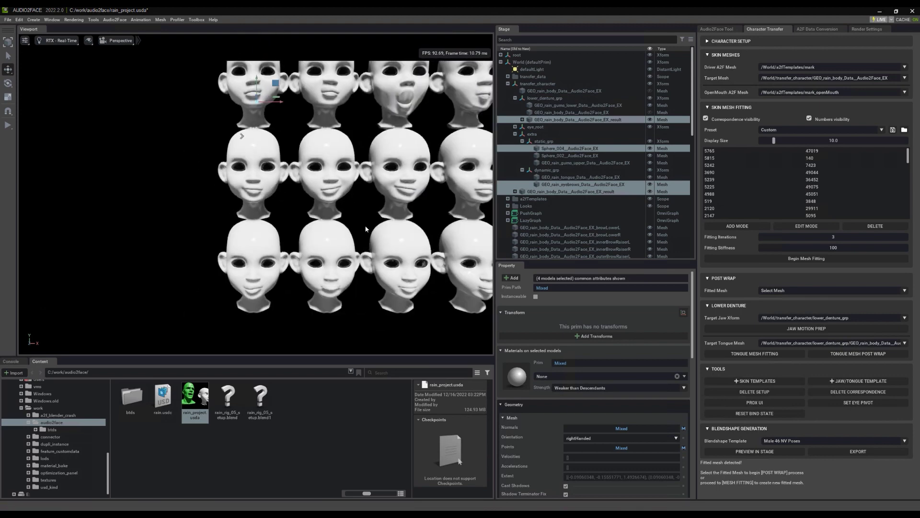
scroll(335, 206, up, 2)
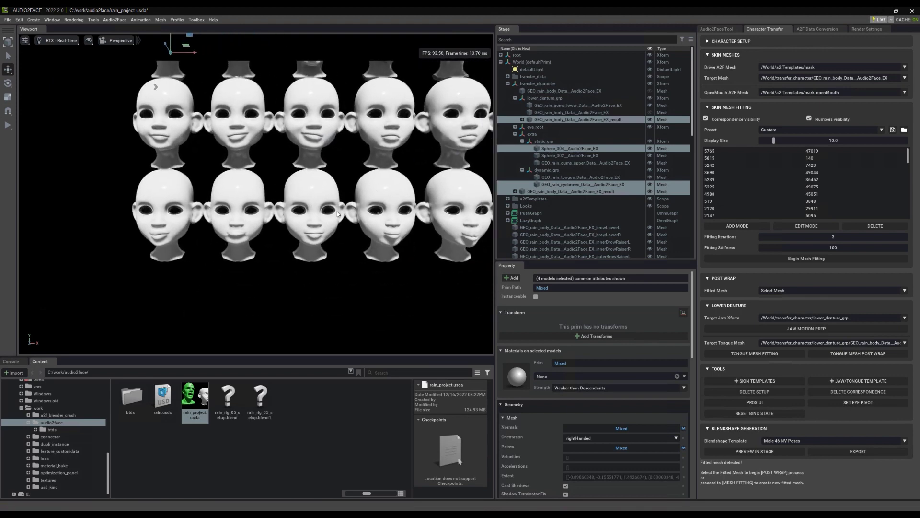
middle_drag(338, 212, 349, 183)
scroll(349, 183, up, 5)
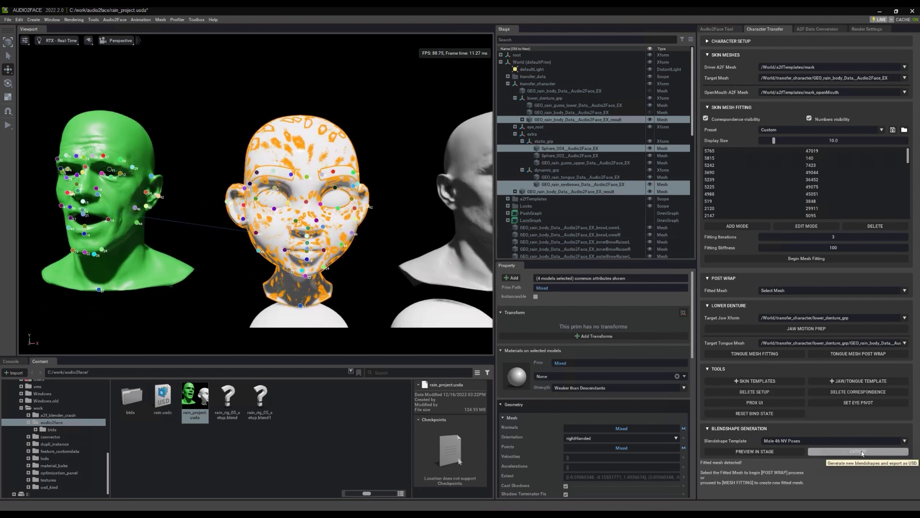
- Export the transferred blendshapes to C:/work/audio2face/ as exported.usd and exported_usdSkel.usd
click(861, 452)
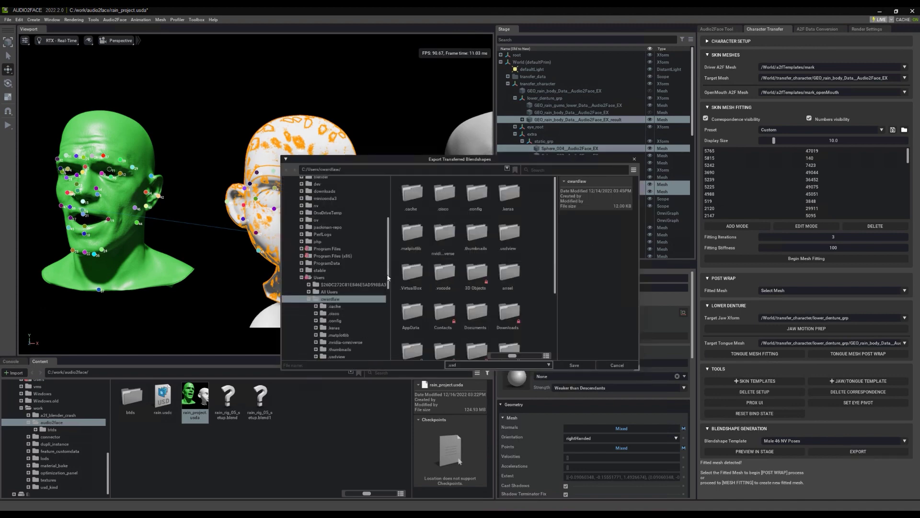
drag(389, 277, 388, 347)
click(318, 342)
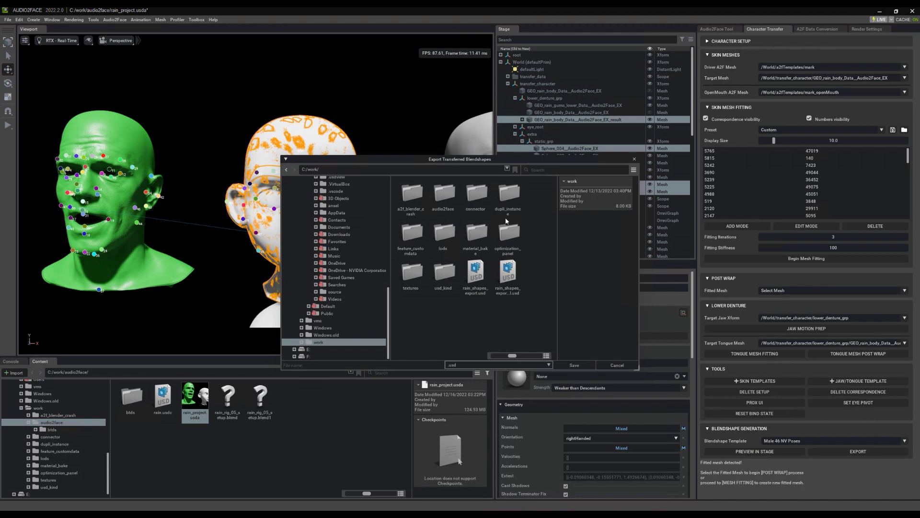
double_click(450, 188)
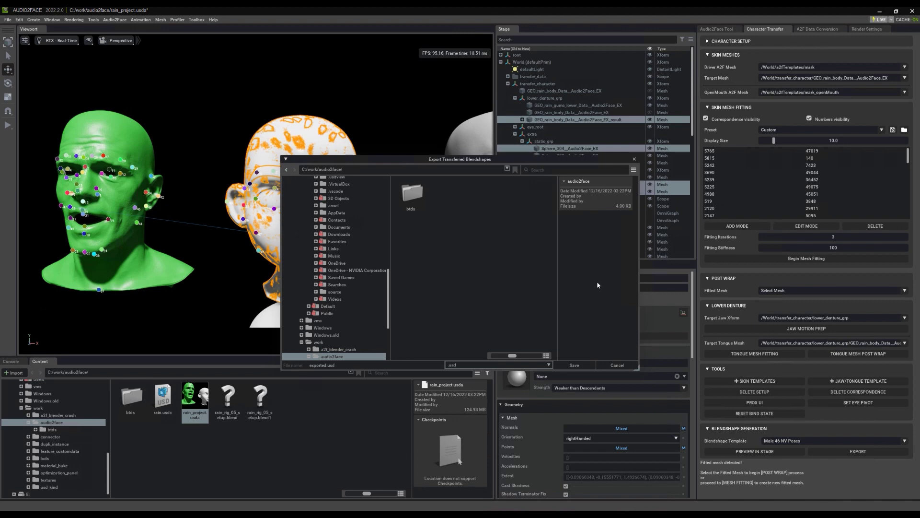
click(582, 363)
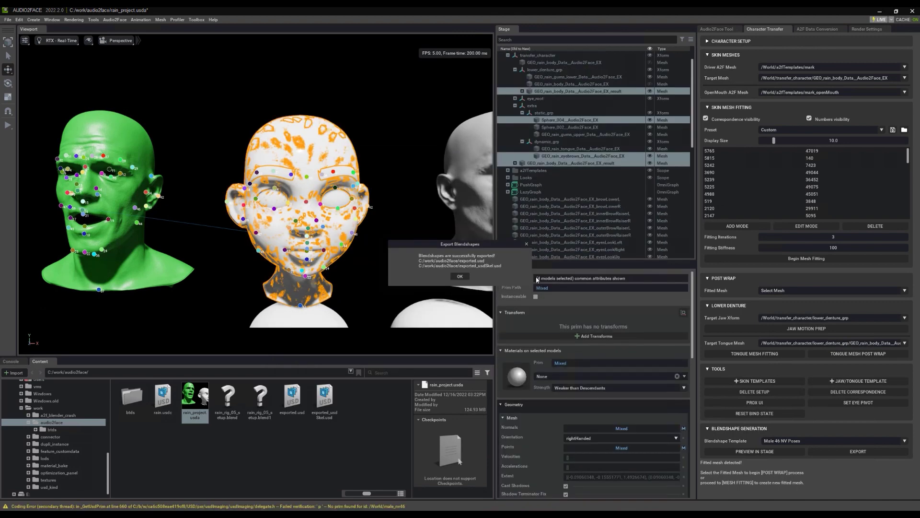
click(463, 276)
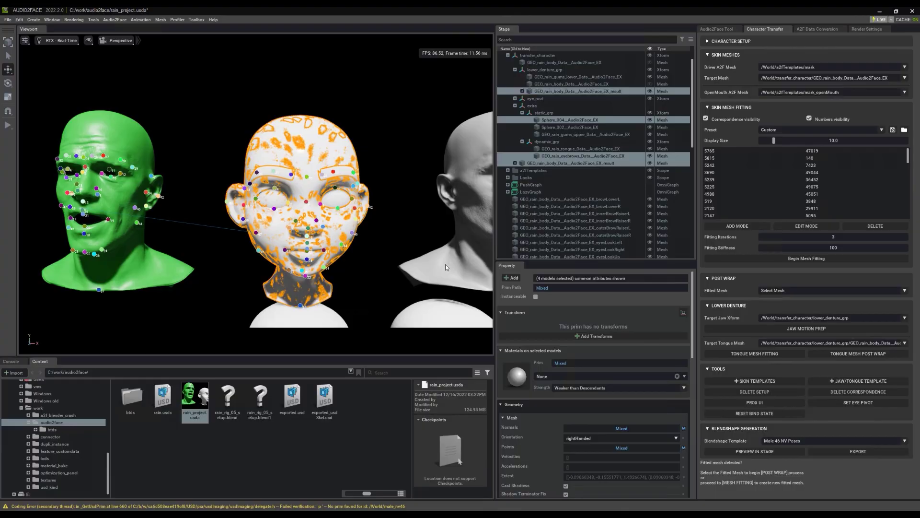
key(alt+Tab)
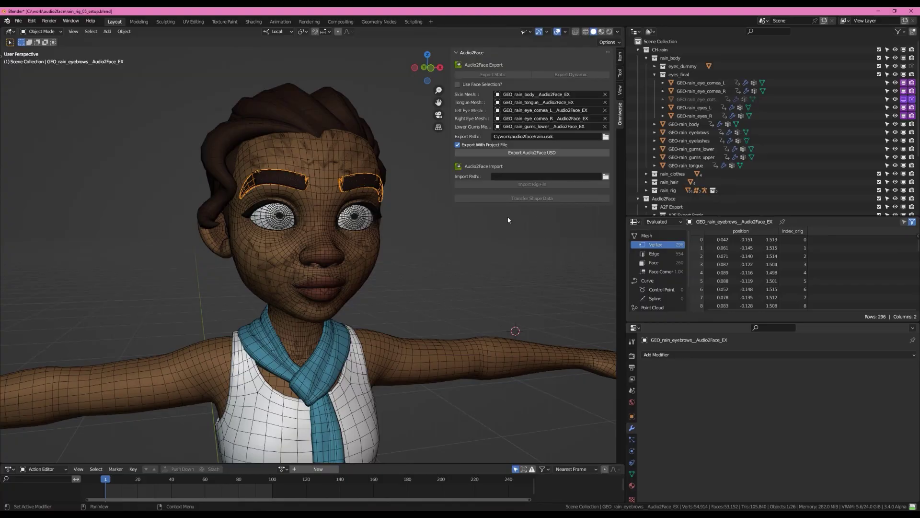
- Point the Audio2Face import path at C:/work/audio2face/exported_usdSkel.usd
click(606, 176)
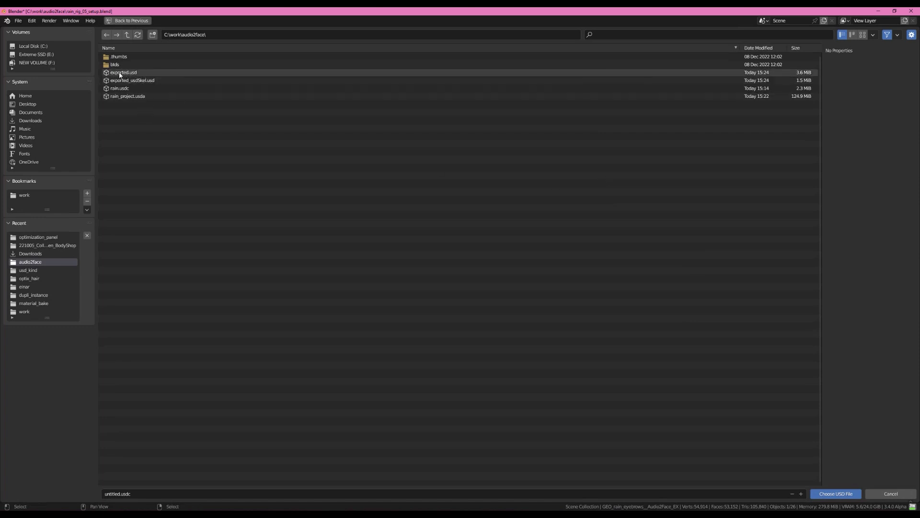
click(143, 81)
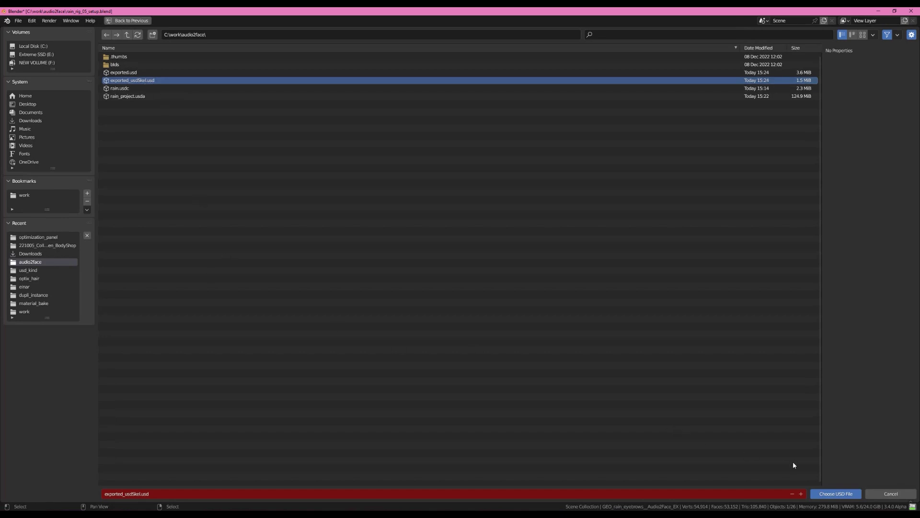
click(838, 494)
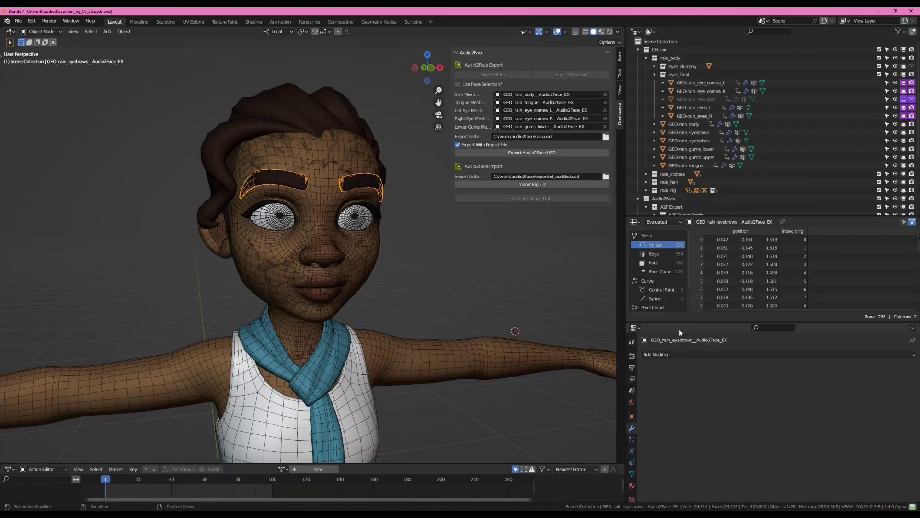
- Import the rig file, adding GEO_rain_body_Data_Audio2Face_EX and RIG-rain under A2F Import
click(557, 185)
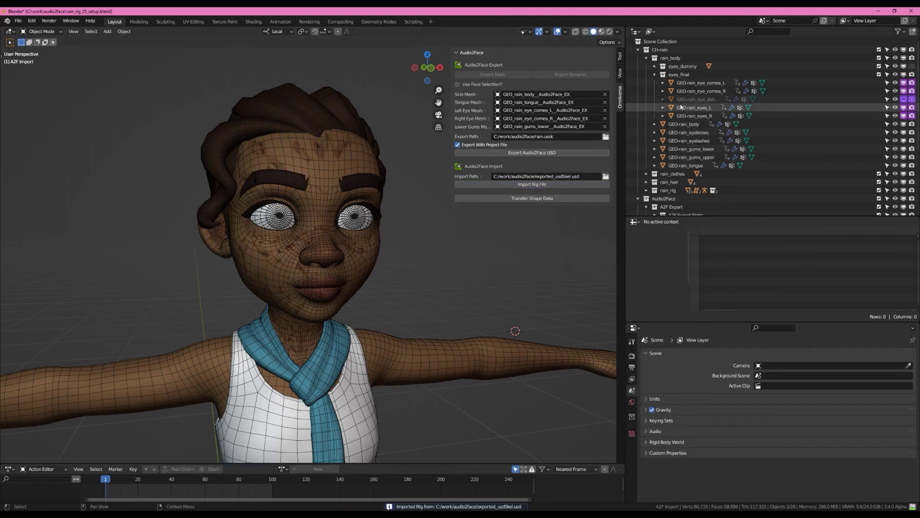
scroll(680, 107, down, 5)
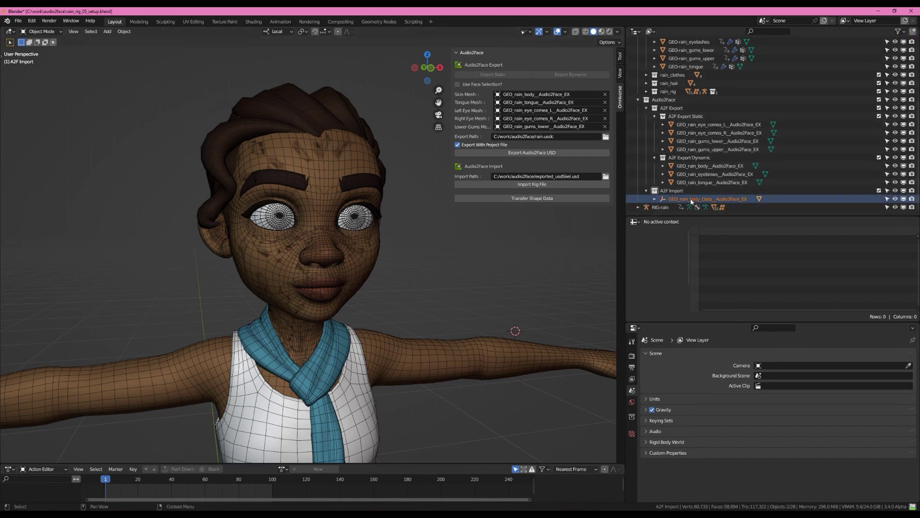
click(523, 199)
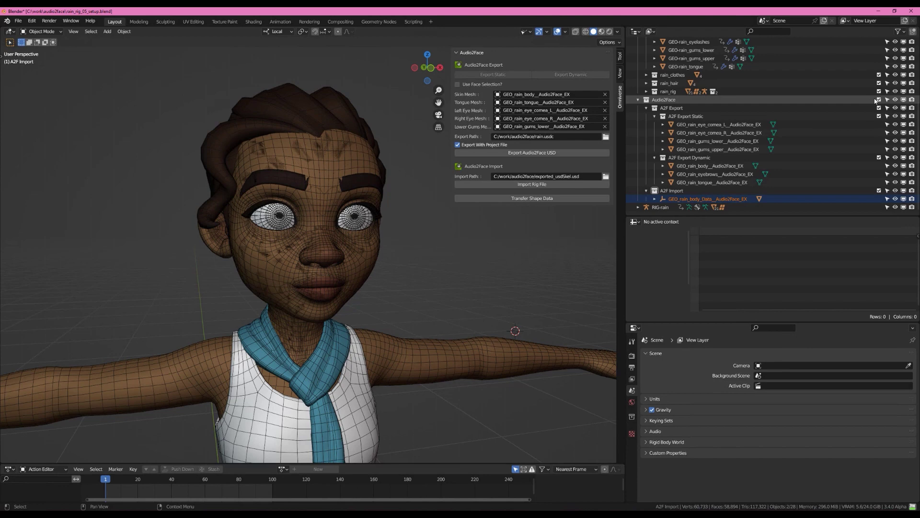
- Hide the Audio2Face collection, select Rain's body and view its Shape Keys list
click(894, 99)
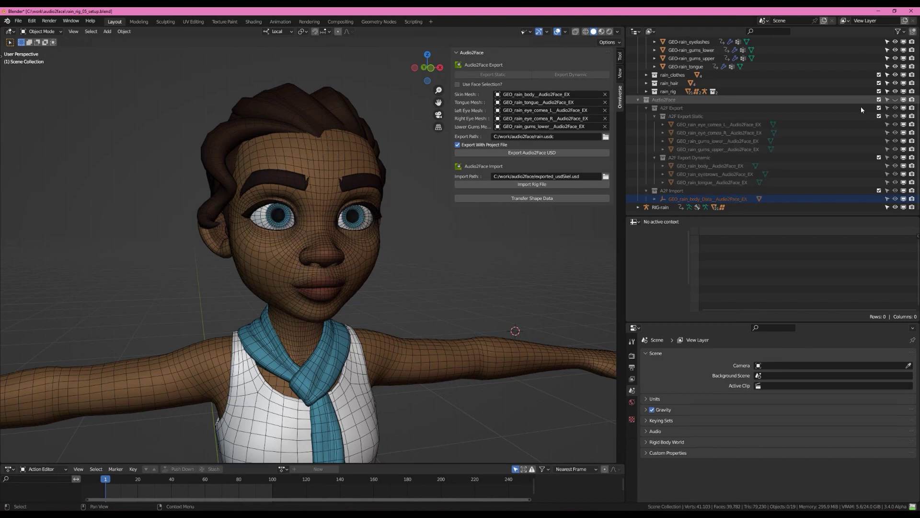
click(449, 356)
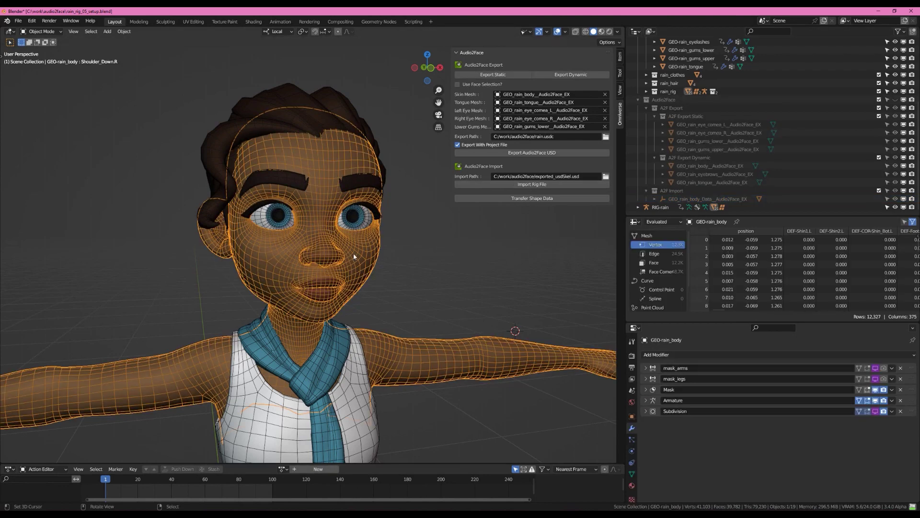
click(632, 475)
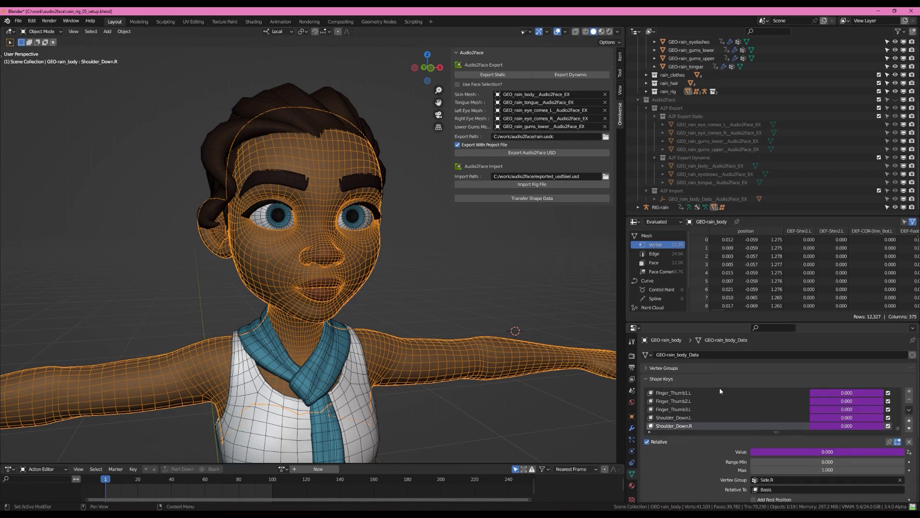
scroll(732, 415, up, 10)
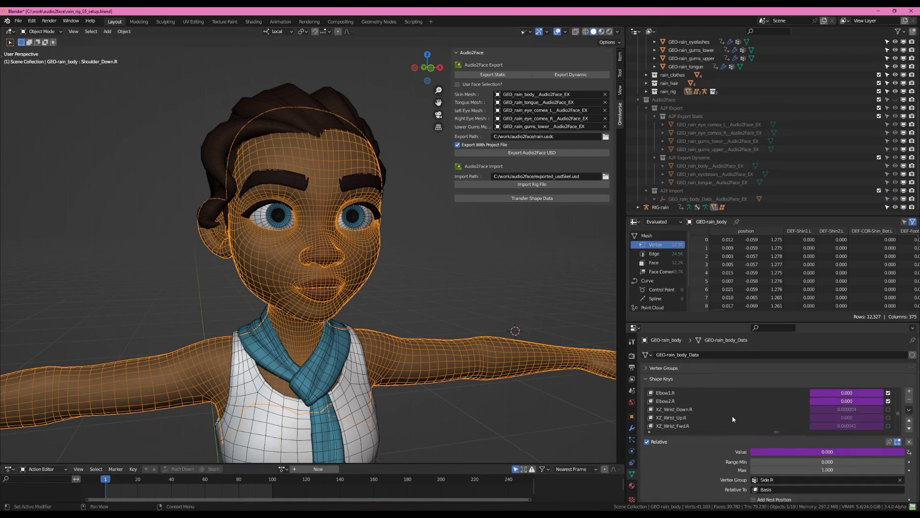
scroll(732, 418, up, 10)
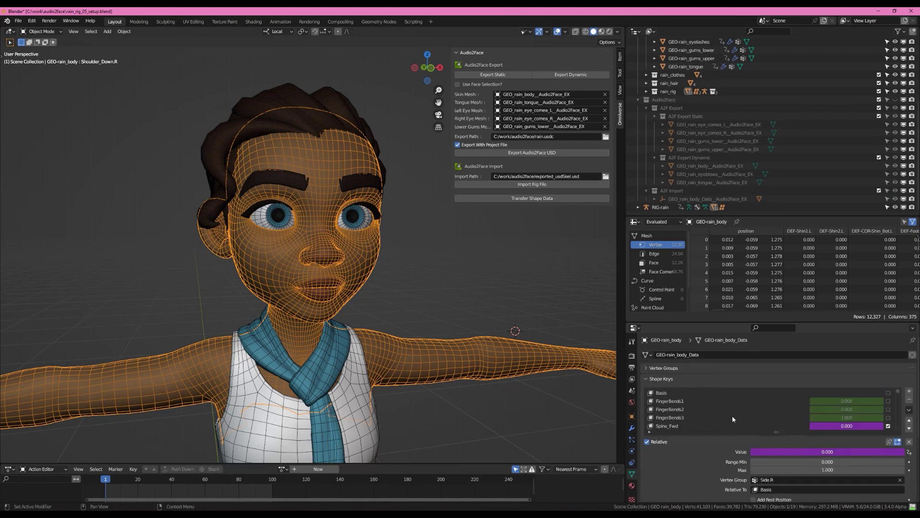
scroll(732, 418, down, 20)
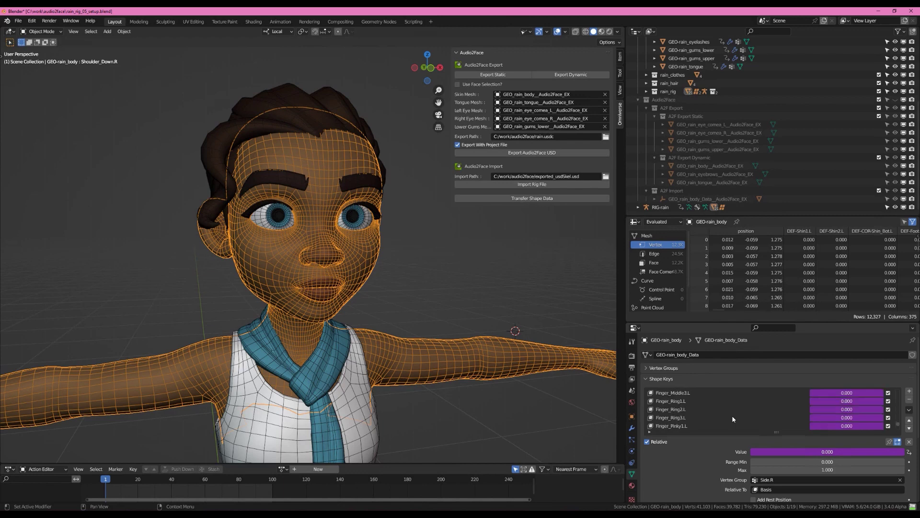
- Transfer the Audio2Face shape data onto Rain's body and test browLowerL and browLowerR
click(552, 199)
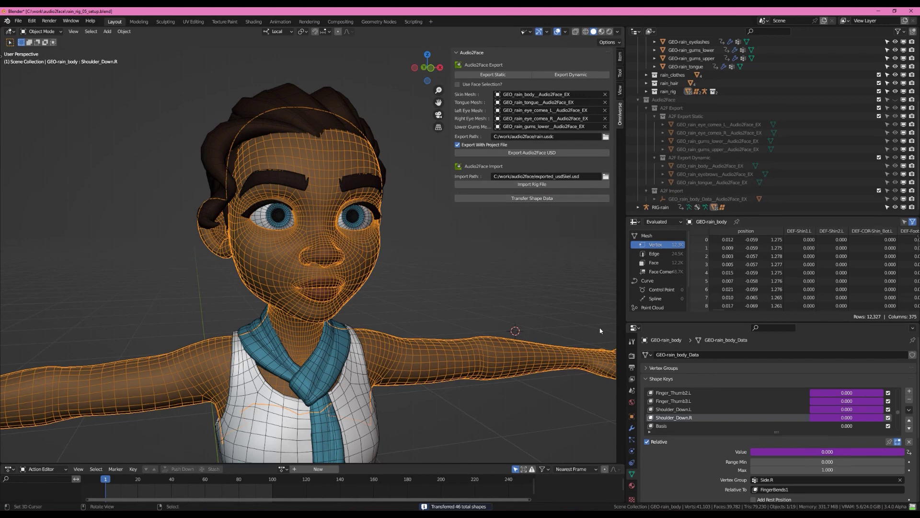
scroll(704, 422, down, 3)
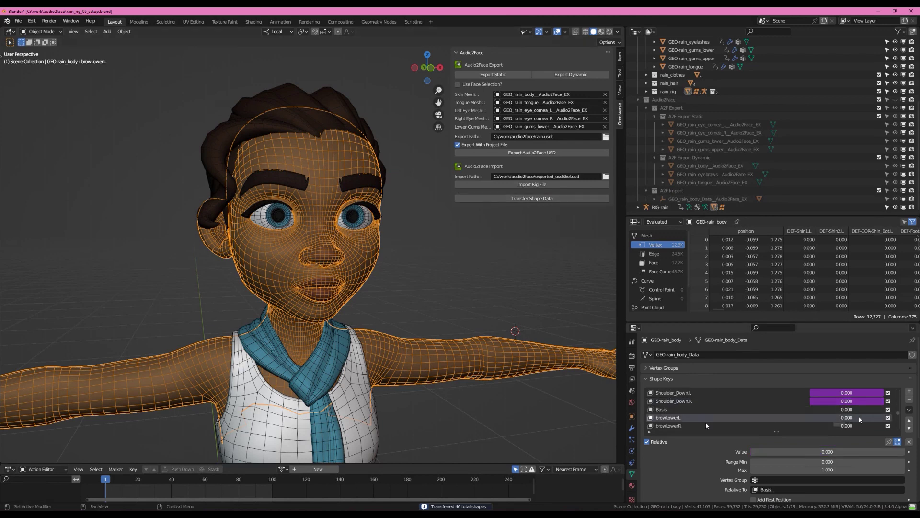
drag(858, 416, 723, 418)
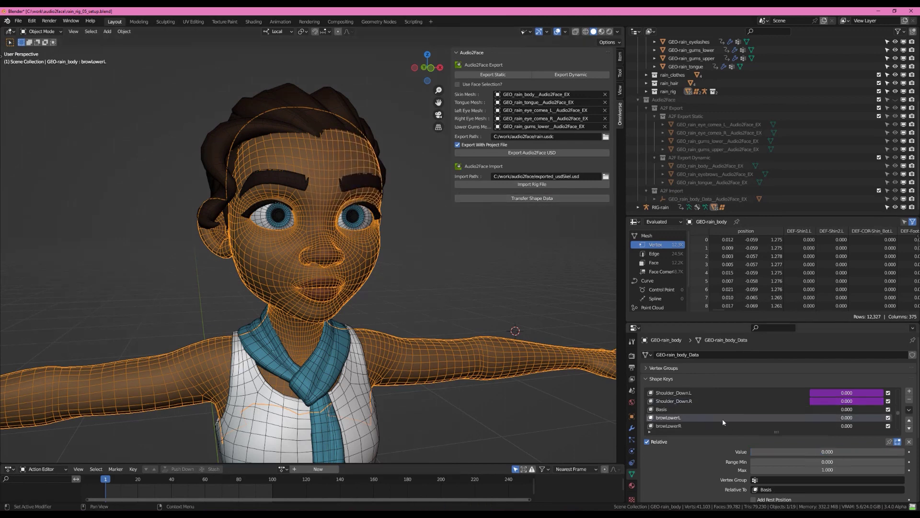
drag(824, 424, 736, 412)
- Test the cheekPuffL shape key while viewing Rain from front and three-quarter angles
scroll(736, 410, down, 5)
scroll(730, 414, down, 10)
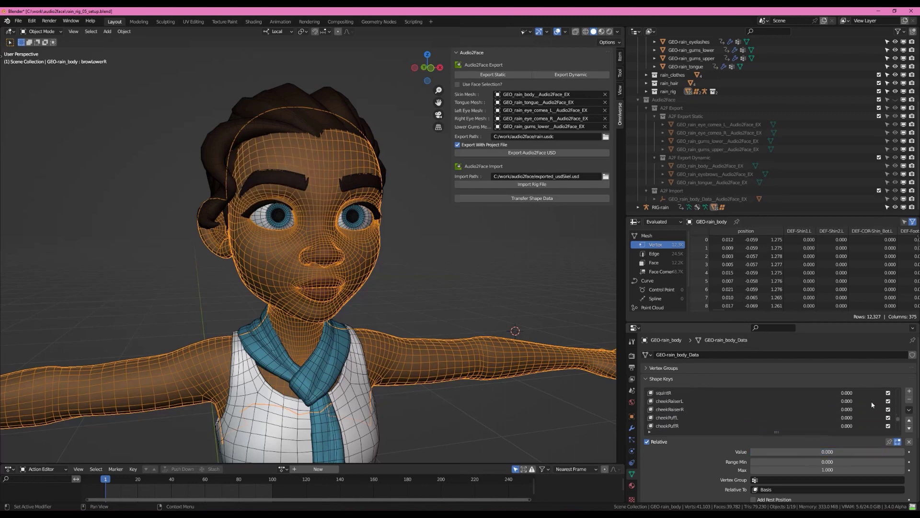
drag(872, 418, 758, 418)
alt+drag(474, 303, 330, 353)
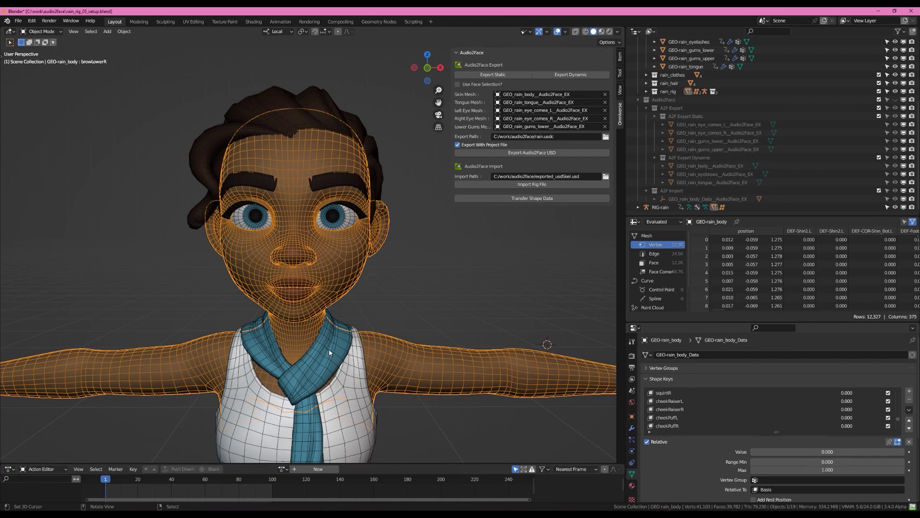
middle_drag(329, 353, 460, 326)
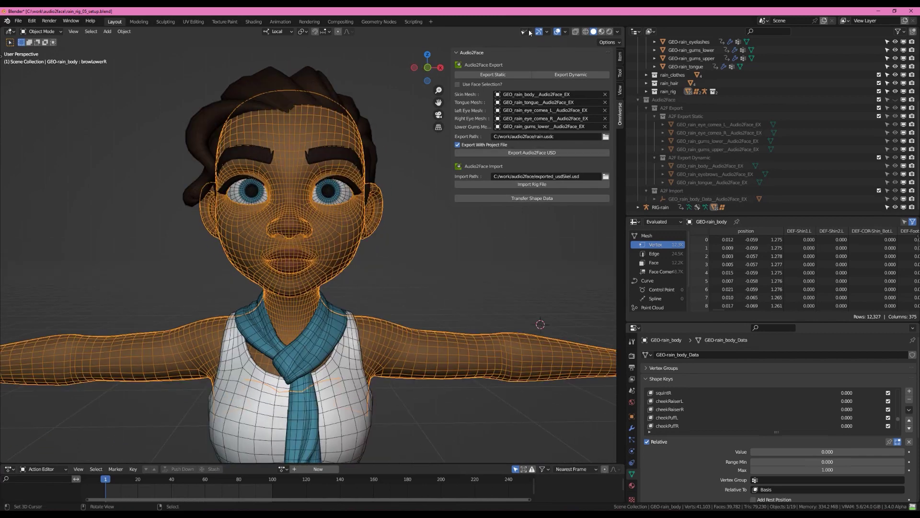
click(527, 31)
- Show the armature, and in Pose Mode rotate RIG-rain's head bone with trackball rotation
click(543, 145)
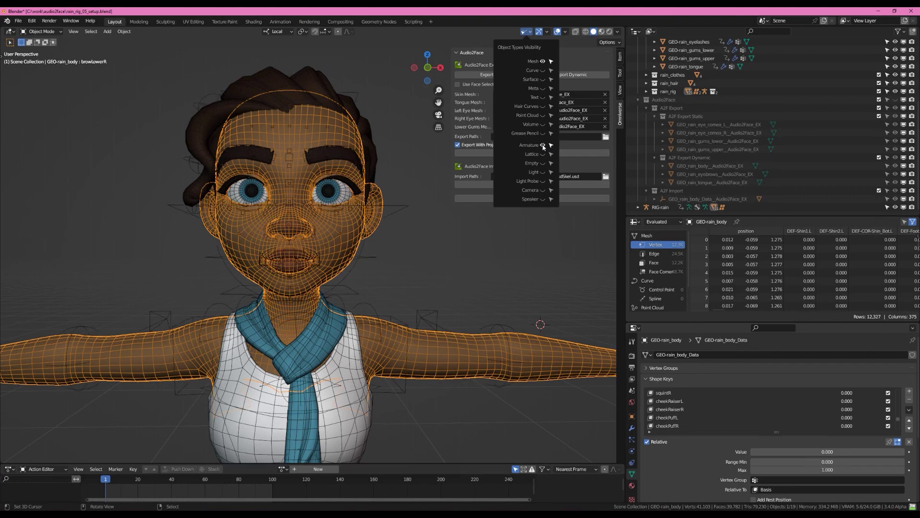
click(371, 257)
key(ctrl+Tab)
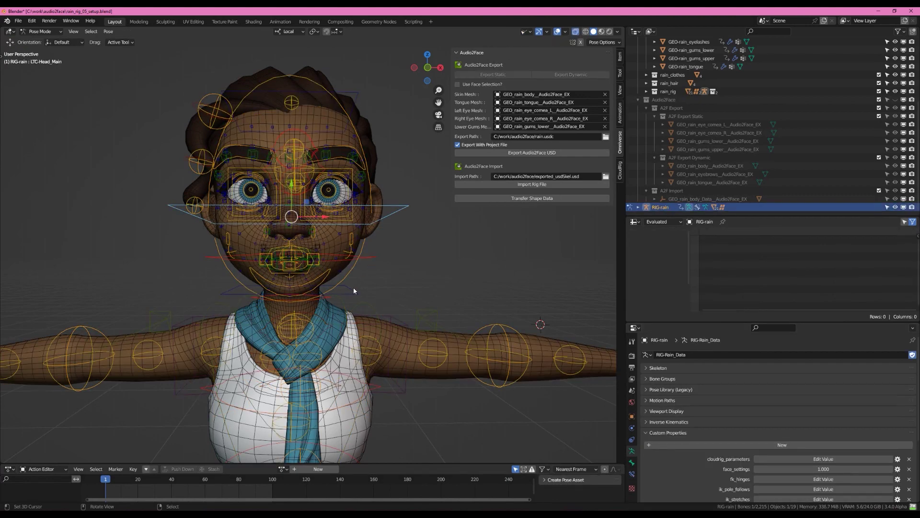
click(364, 262)
middle_drag(364, 263, 288, 278)
key(r)
key(r)
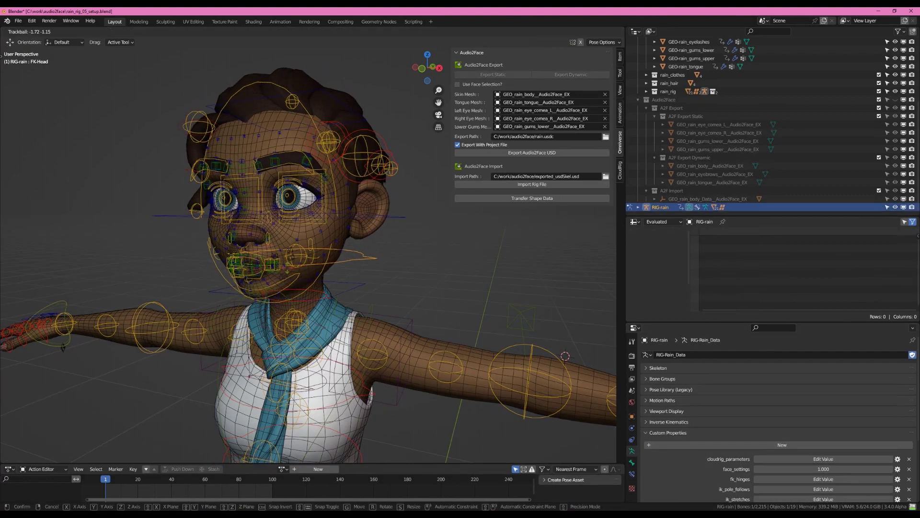
click(460, 258)
middle_drag(460, 259, 365, 290)
key(ctrl+Tab)
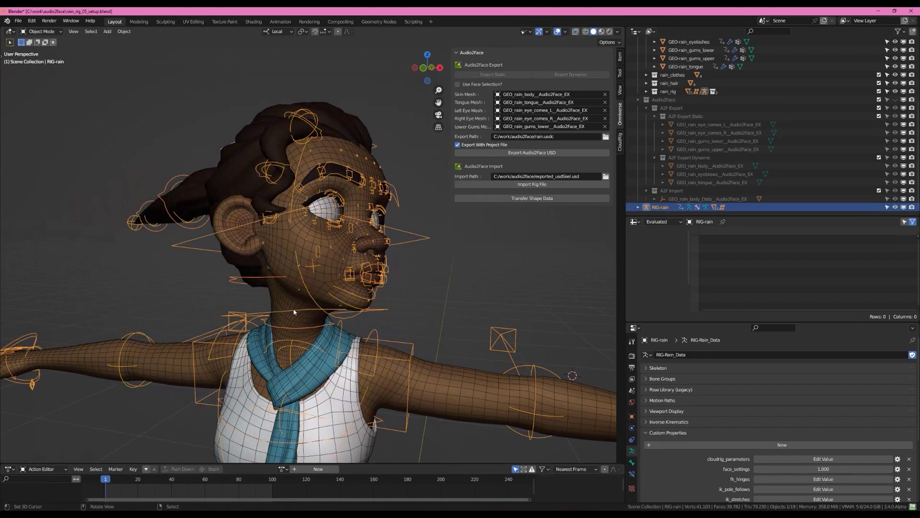
- Set the body mesh's cheekPuffR shape key to 0.841
click(295, 295)
click(691, 426)
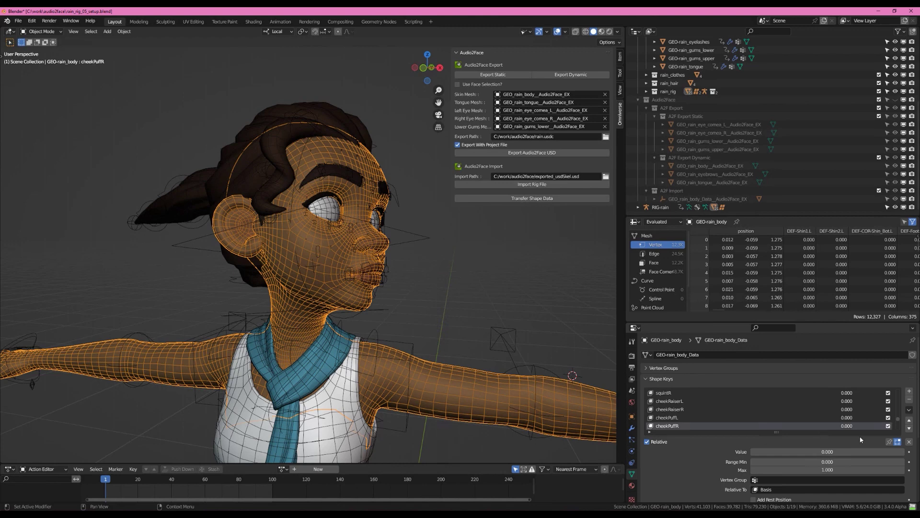
mouse_move(850, 430)
mouse_down()
mouse_move(754, 431)
mouse_move(887, 431)
mouse_move(752, 431)
mouse_move(867, 431)
mouse_up()
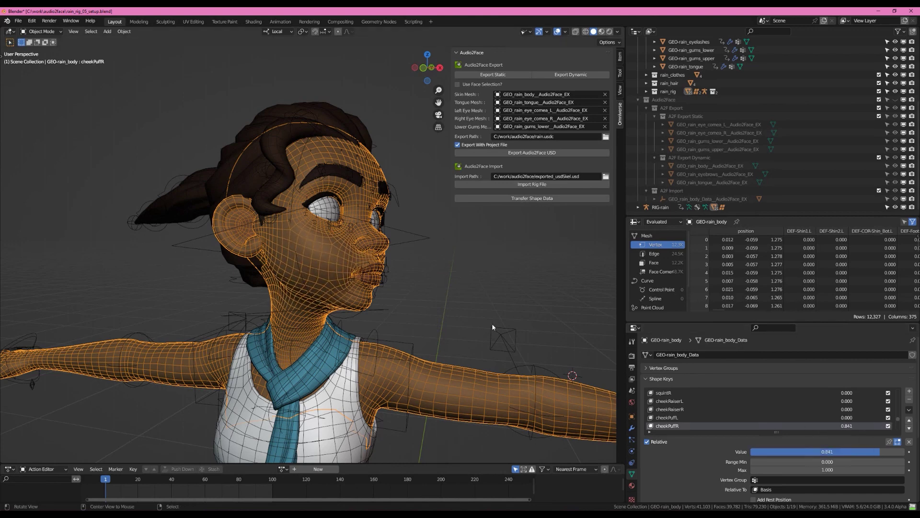
middle_drag(491, 323, 482, 291)
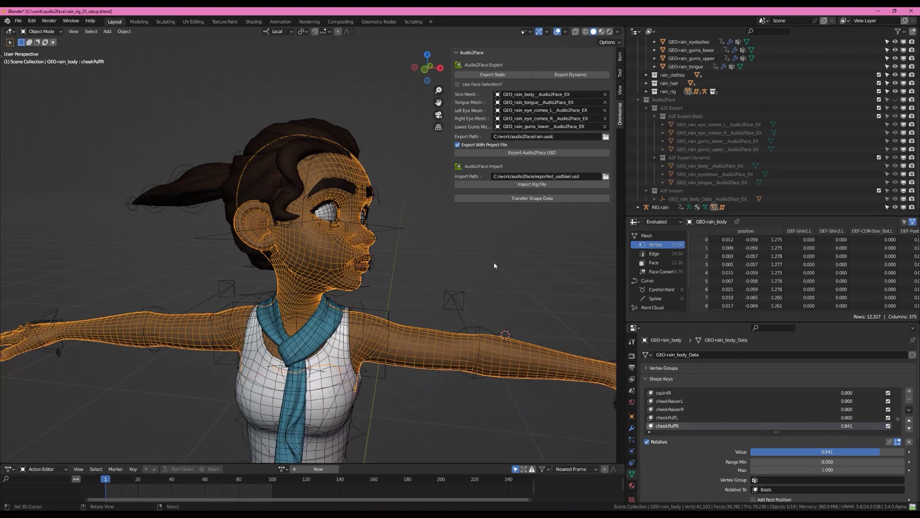